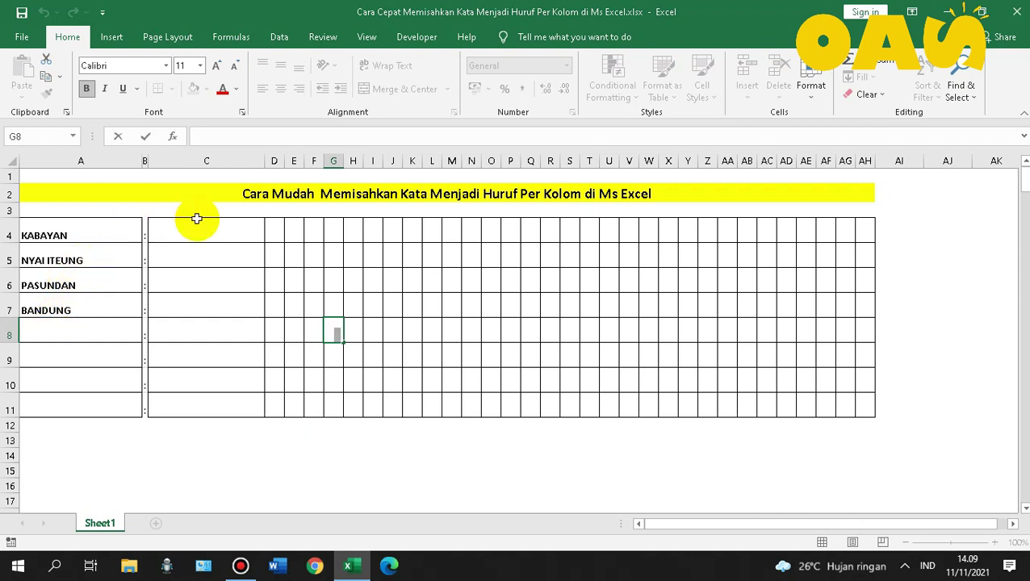
# Step: Select cell C4 after trying neighbouring cells in the letter grid
pyautogui.click(223, 223)
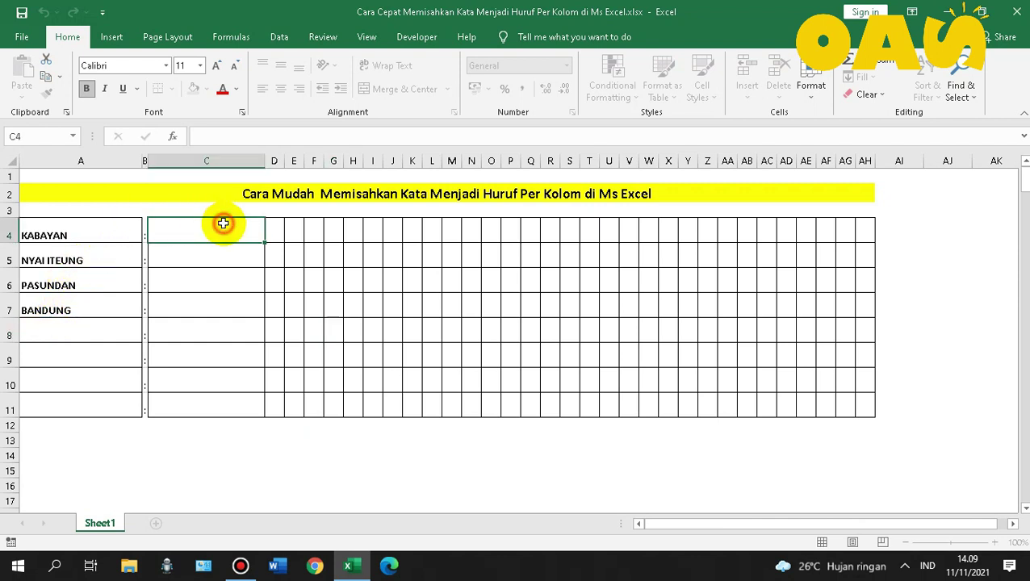
pyautogui.click(274, 223)
pyautogui.click(314, 225)
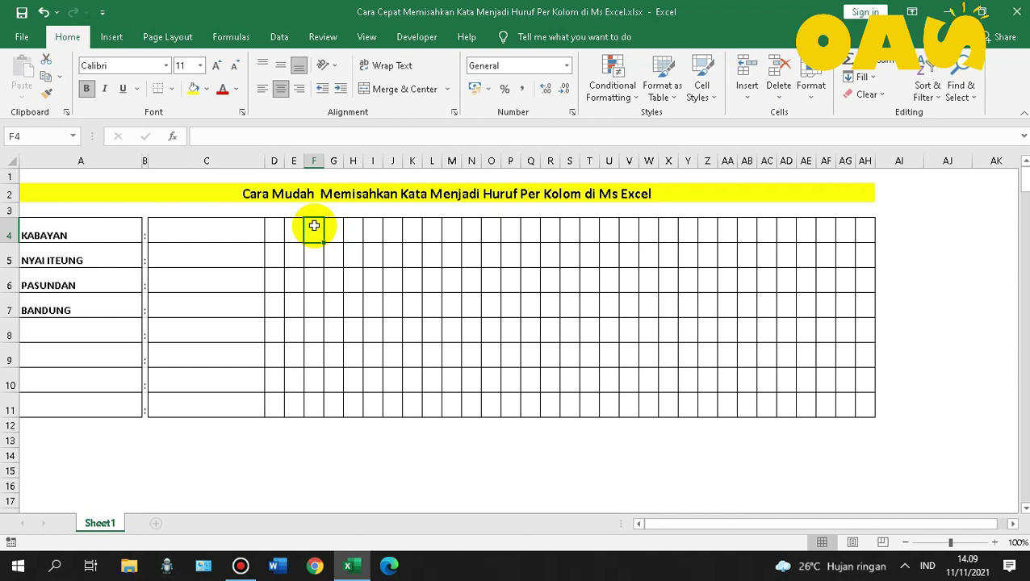
pyautogui.click(218, 161)
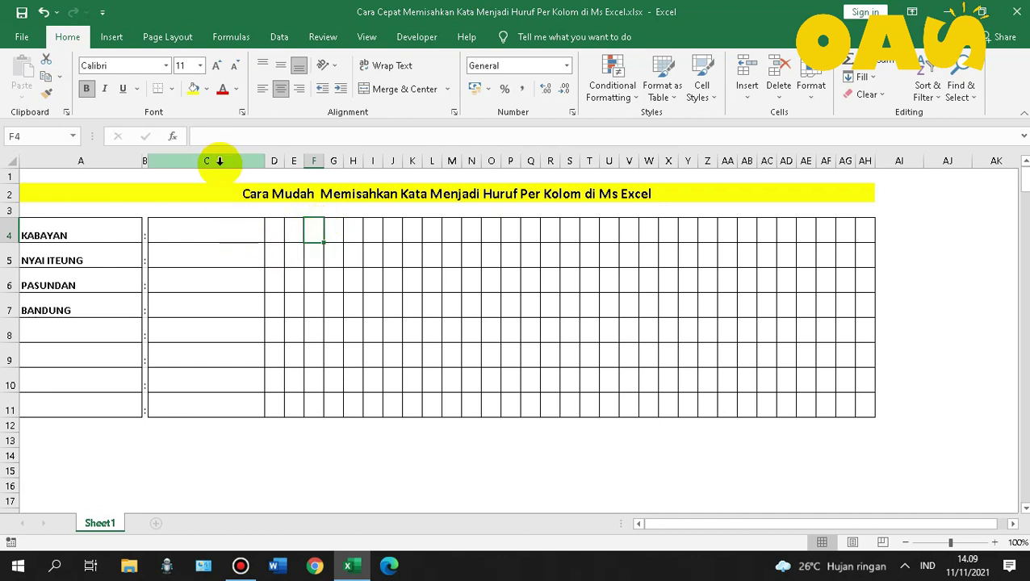
pyautogui.click(211, 225)
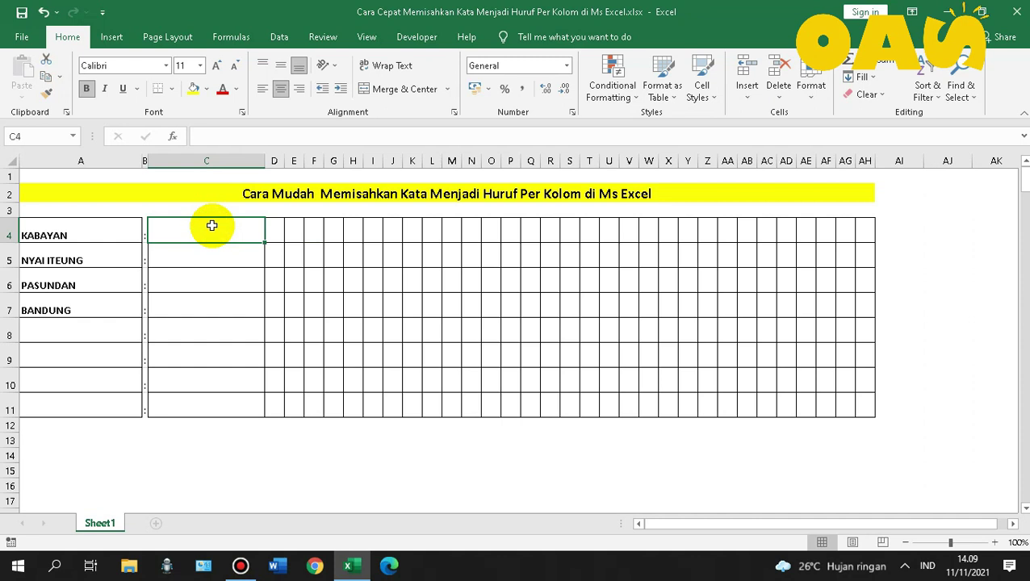
# Step: Start C4's formula as =MID(A4; after fixing the mistyped MOD
pyautogui.write('=')
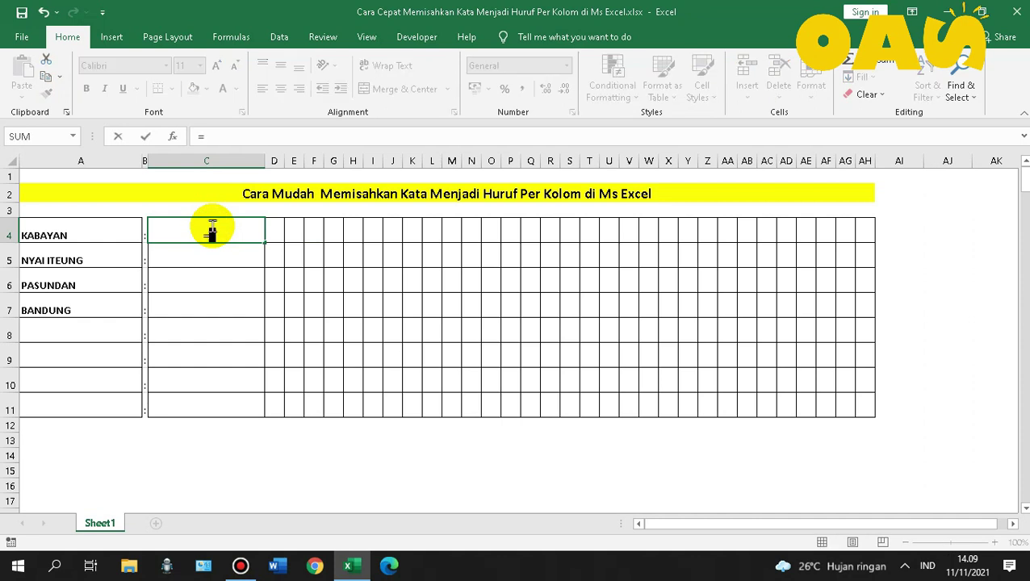
pyautogui.write('MO')
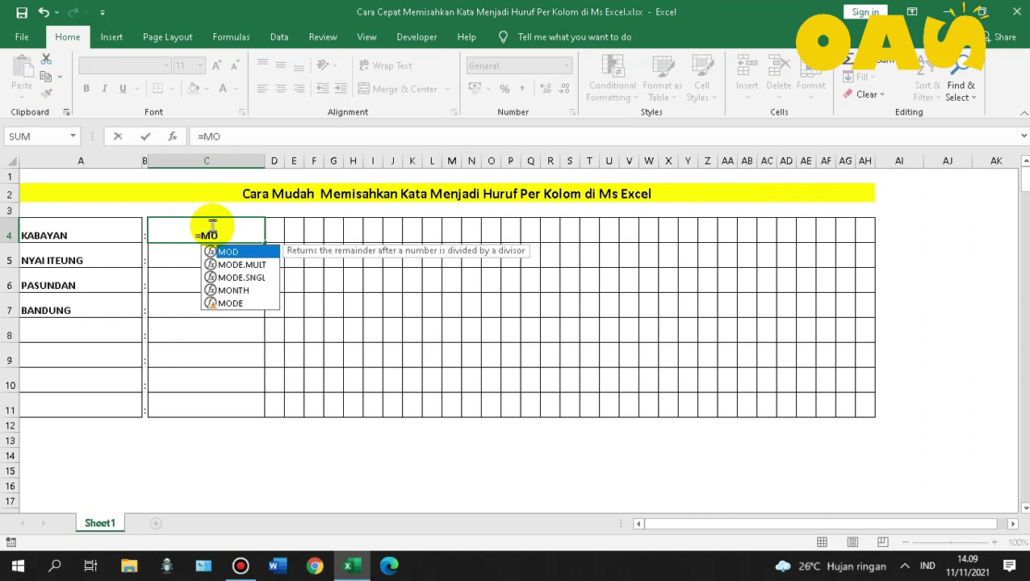
pyautogui.write('D')
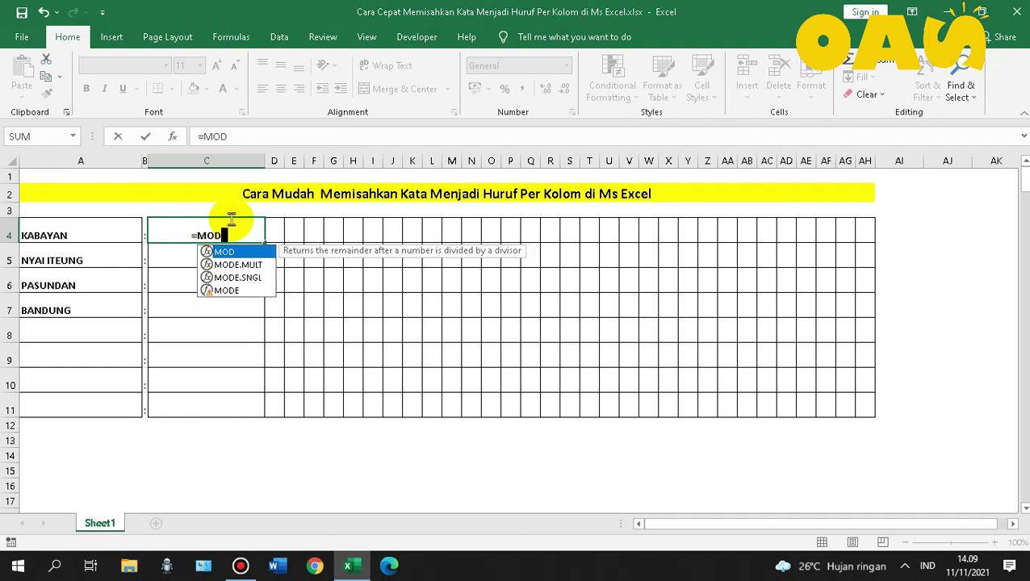
pyautogui.press('BackSpace')
pyautogui.press('BackSpace')
pyautogui.write('I')
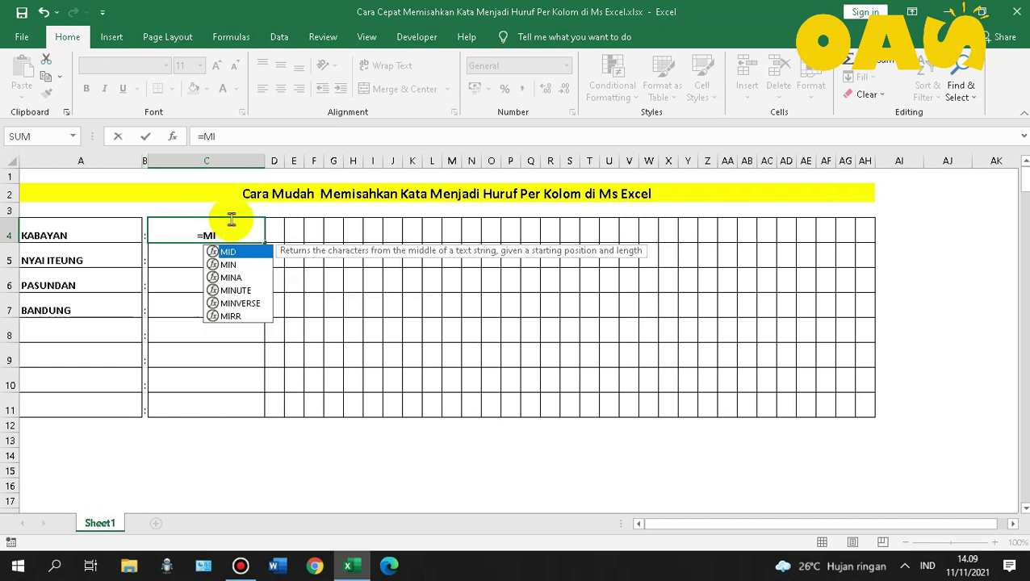
pyautogui.write('D')
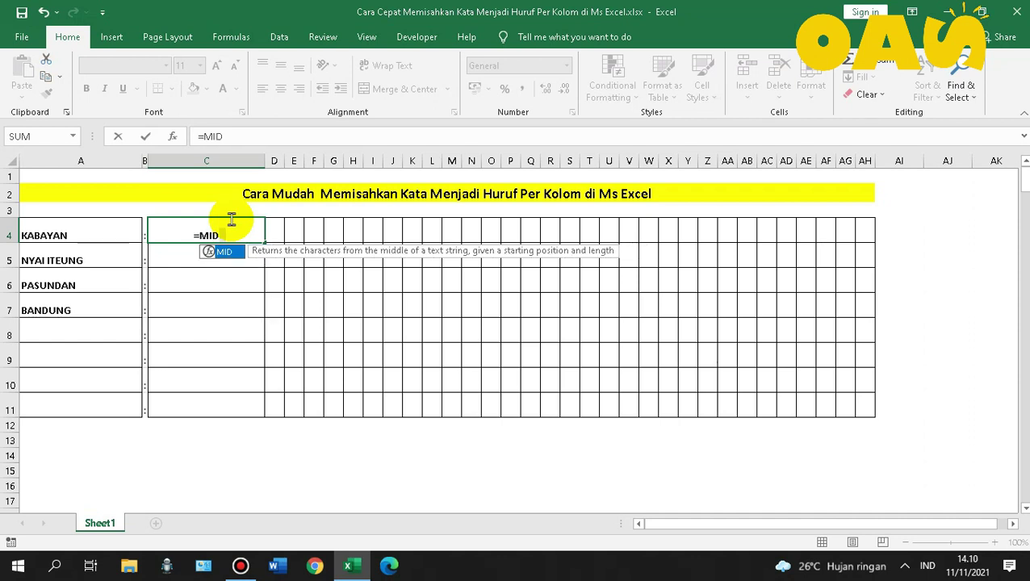
pyautogui.write('(')
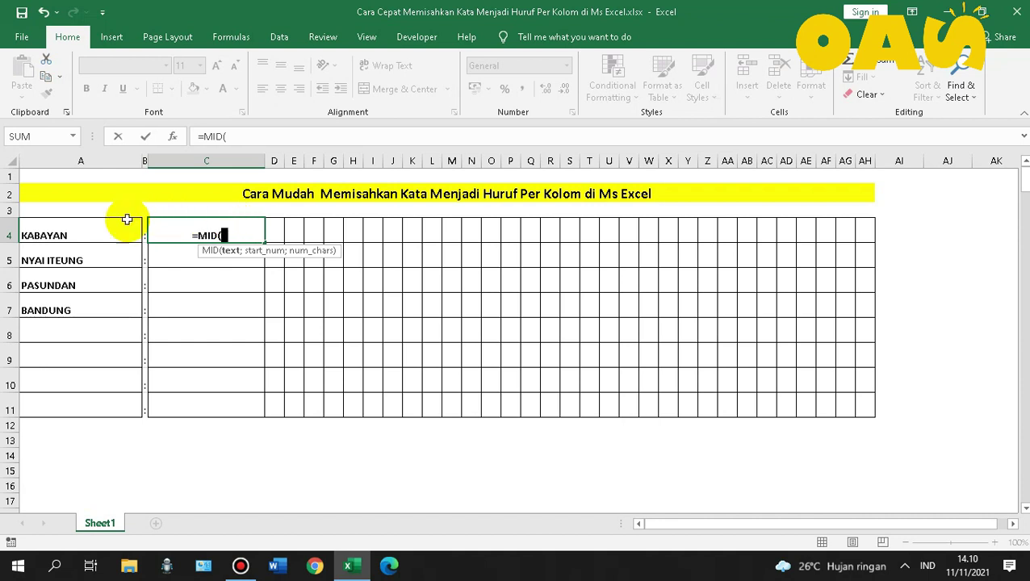
pyautogui.click(104, 228)
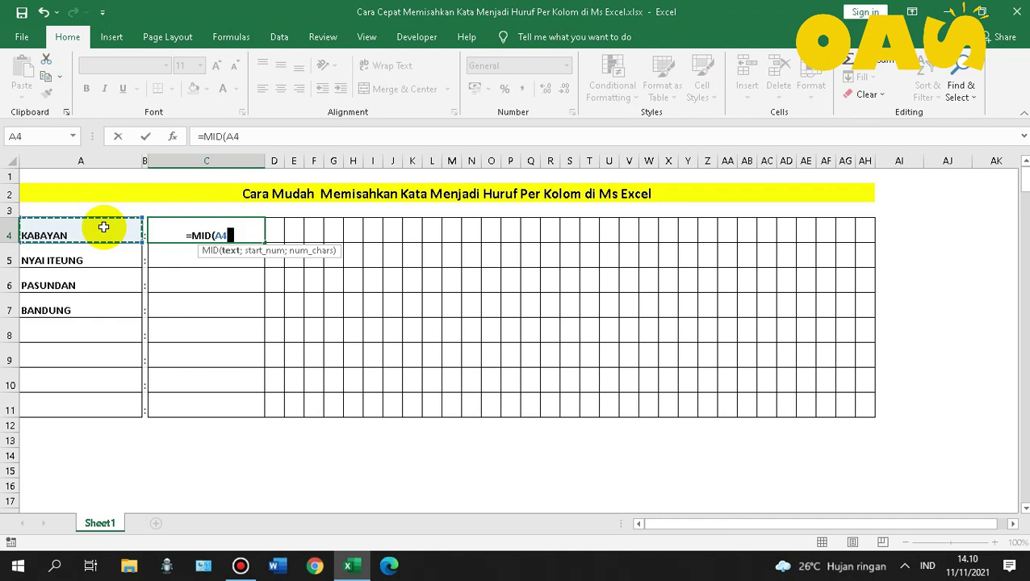
pyautogui.write(';')
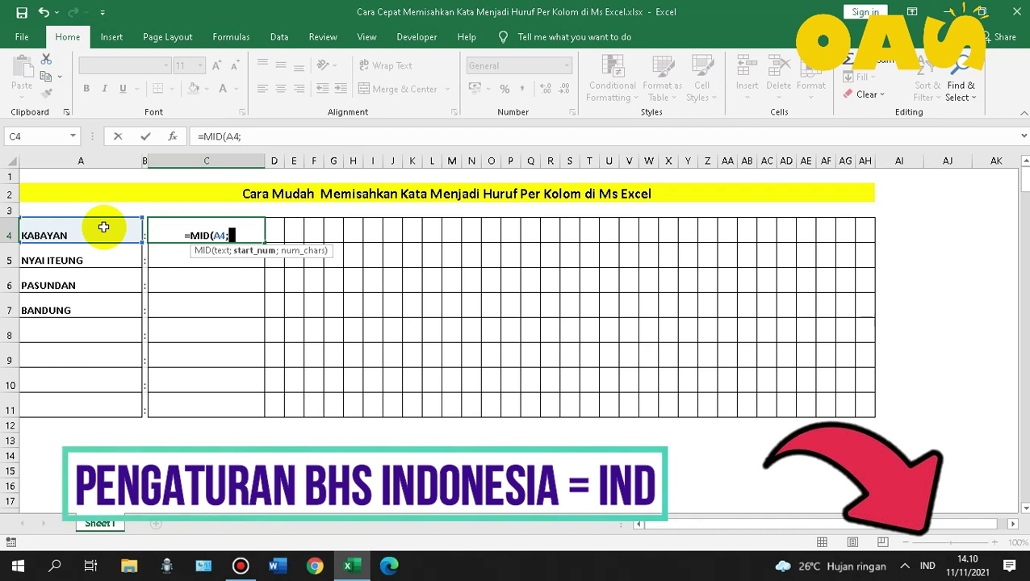
# Step: Complete C4's formula as =MID(A4;COLUMNS(A4:A4);1)
pyautogui.write('C')
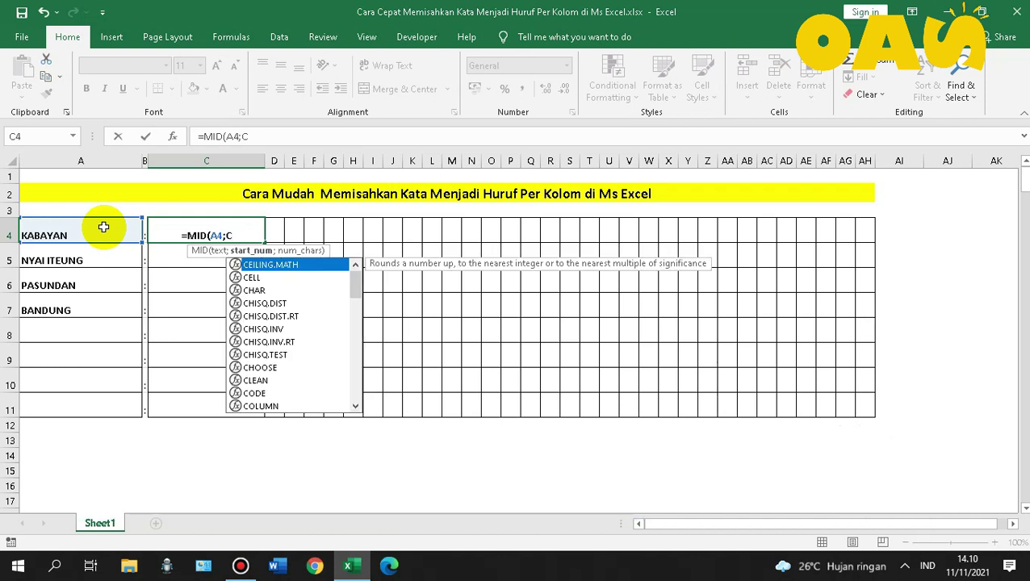
pyautogui.write('OLUMN')
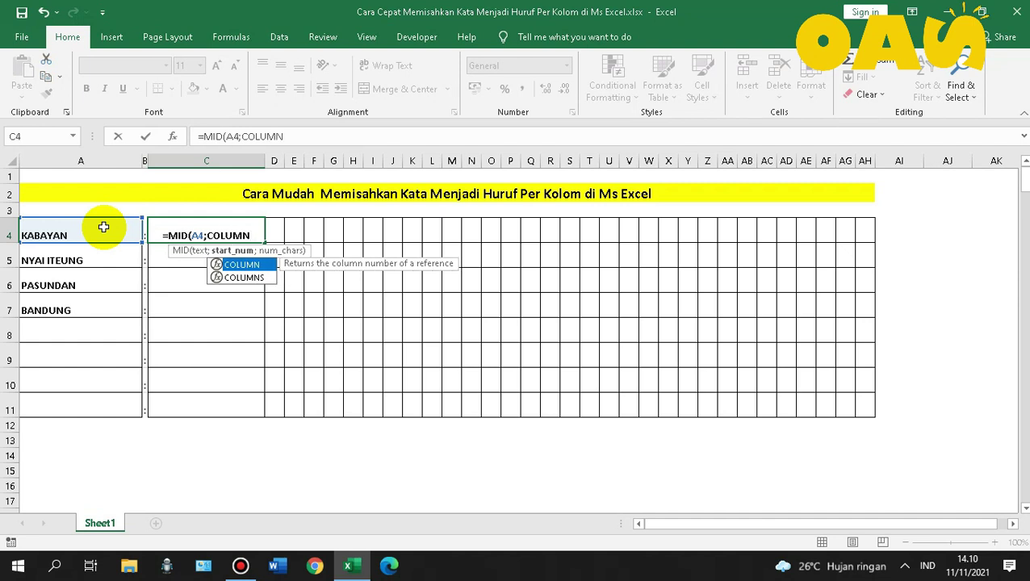
pyautogui.write('S')
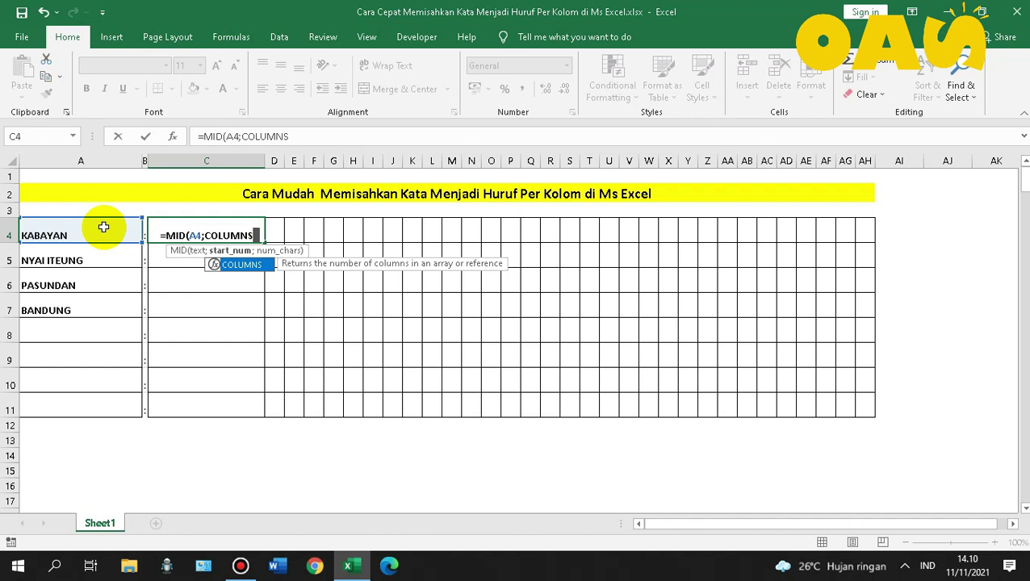
pyautogui.write('(')
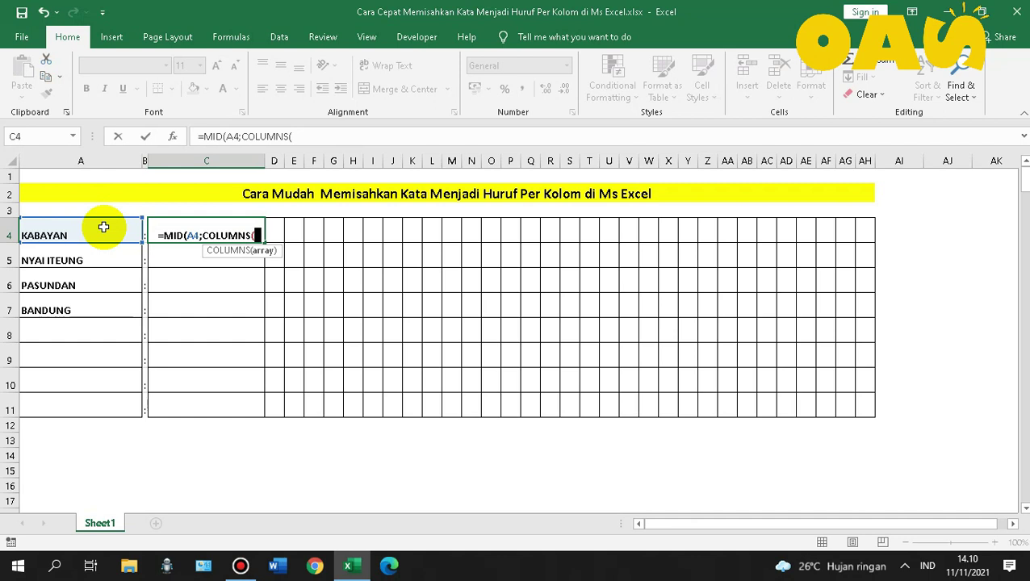
pyautogui.click(103, 227)
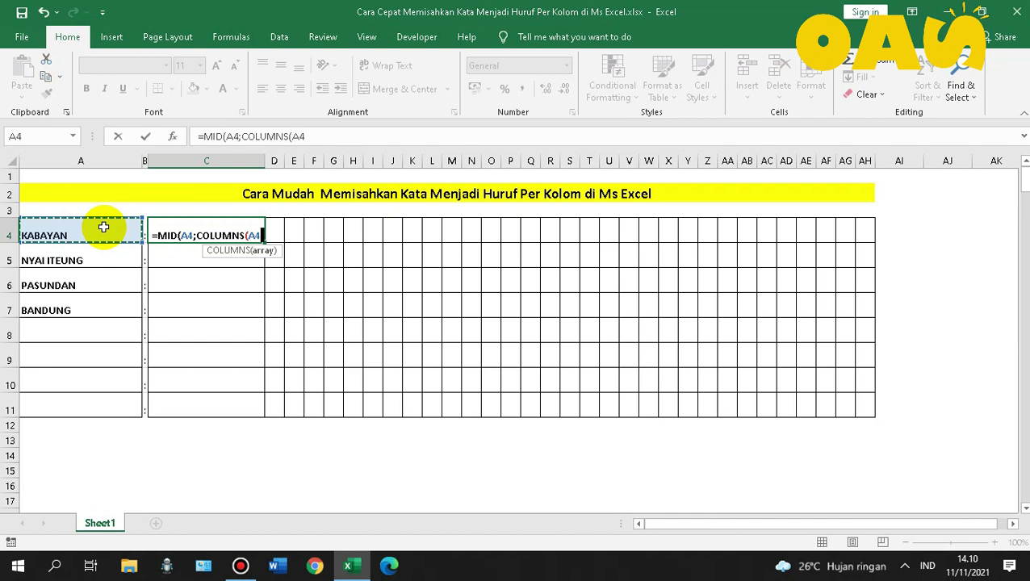
pyautogui.press('F8')
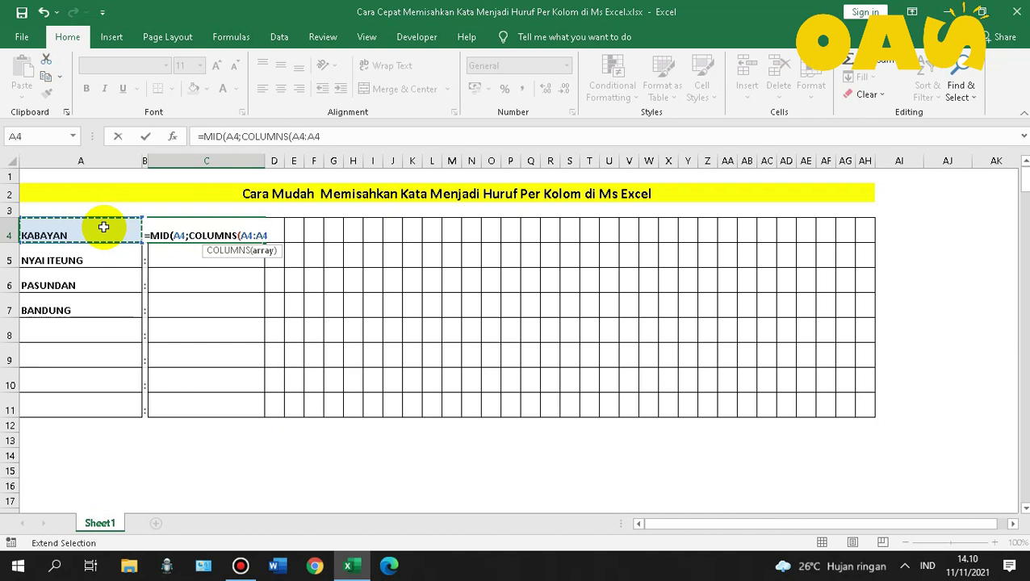
pyautogui.write(')')
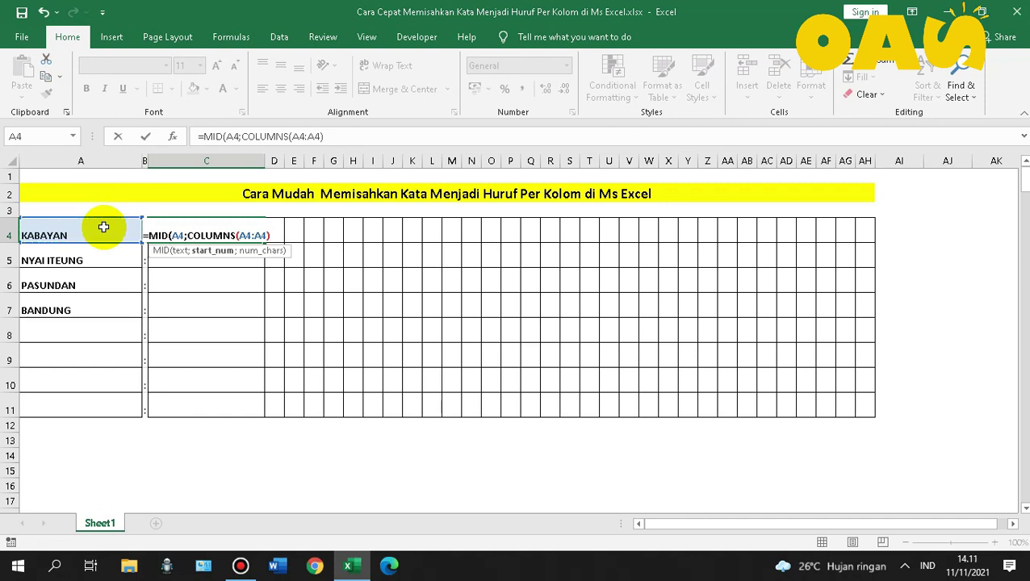
pyautogui.write(';')
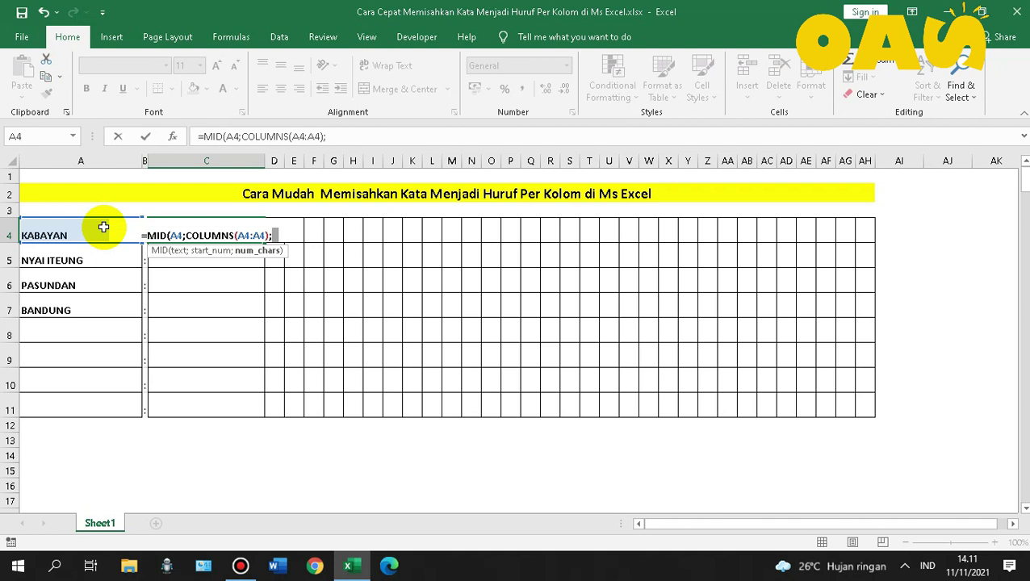
pyautogui.write('1')
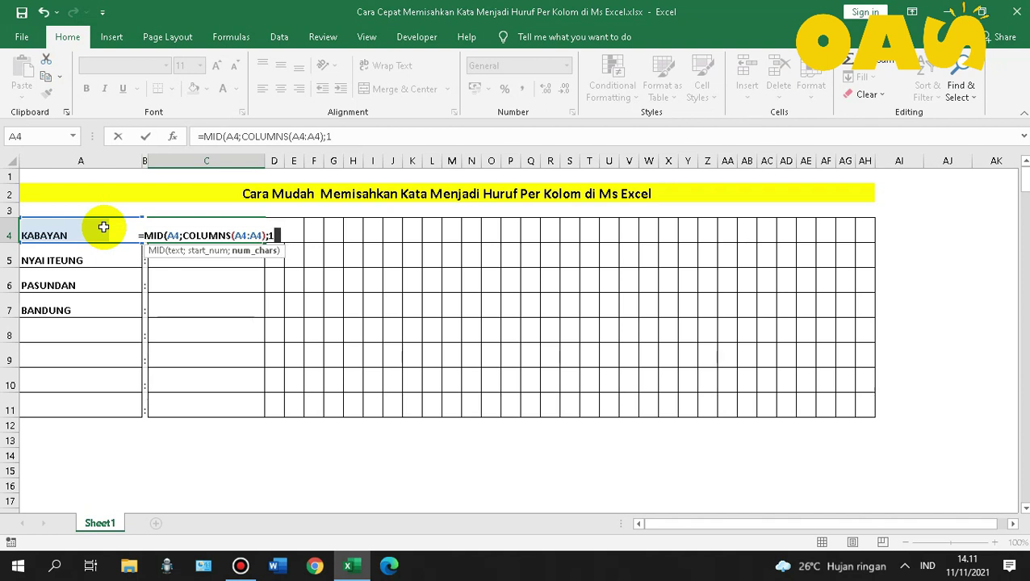
pyautogui.write(')')
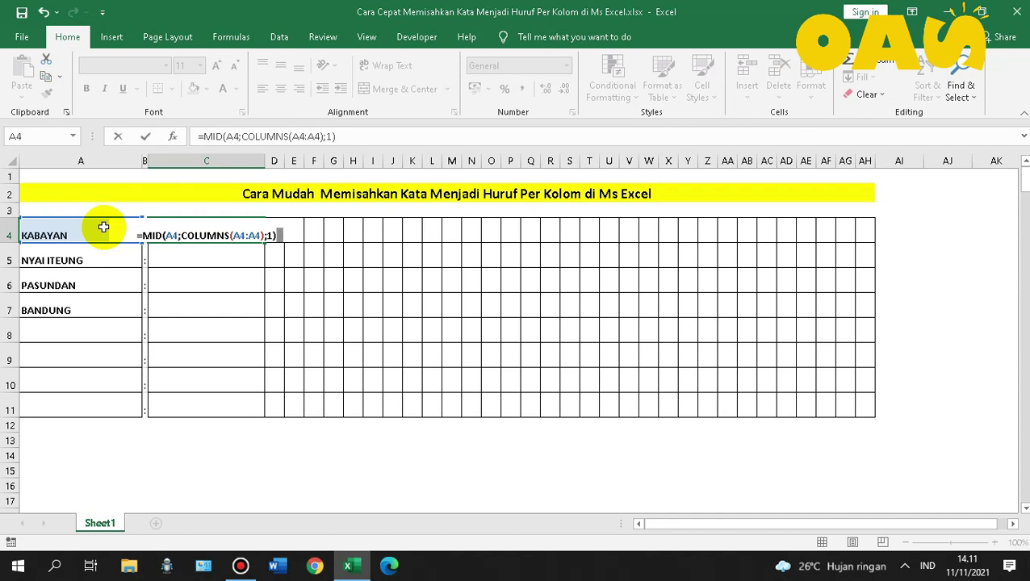
pyautogui.click(167, 236)
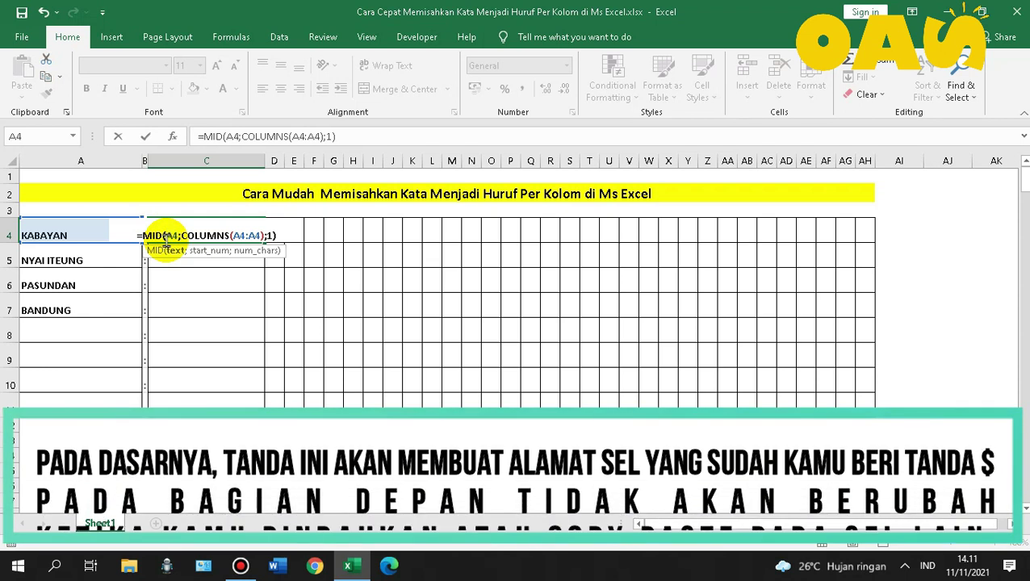
# Step: Add $ before both leading A4 references, giving =MID($A4;COLUMNS($A4:A4);1)
pyautogui.write('$')
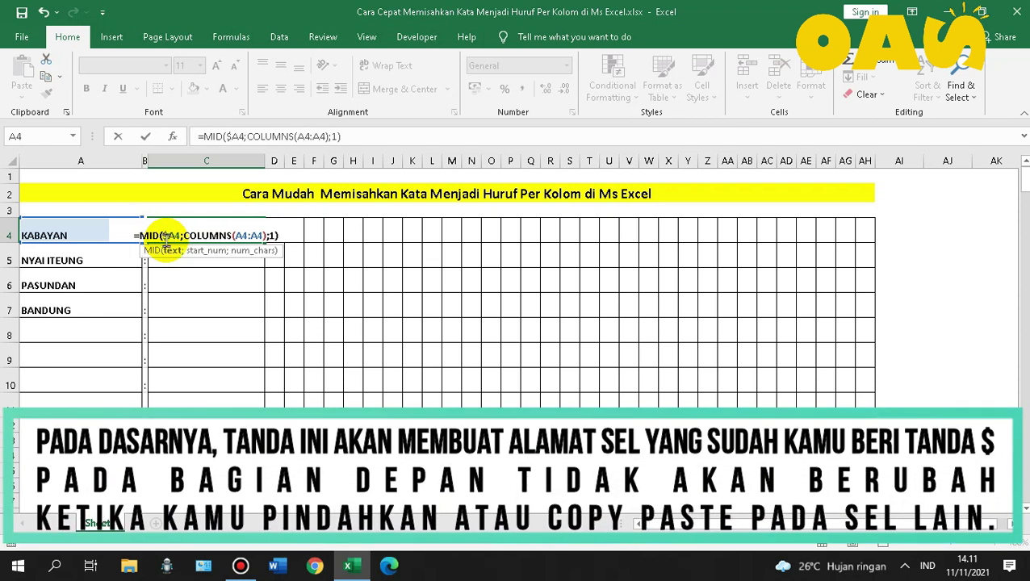
pyautogui.click(237, 236)
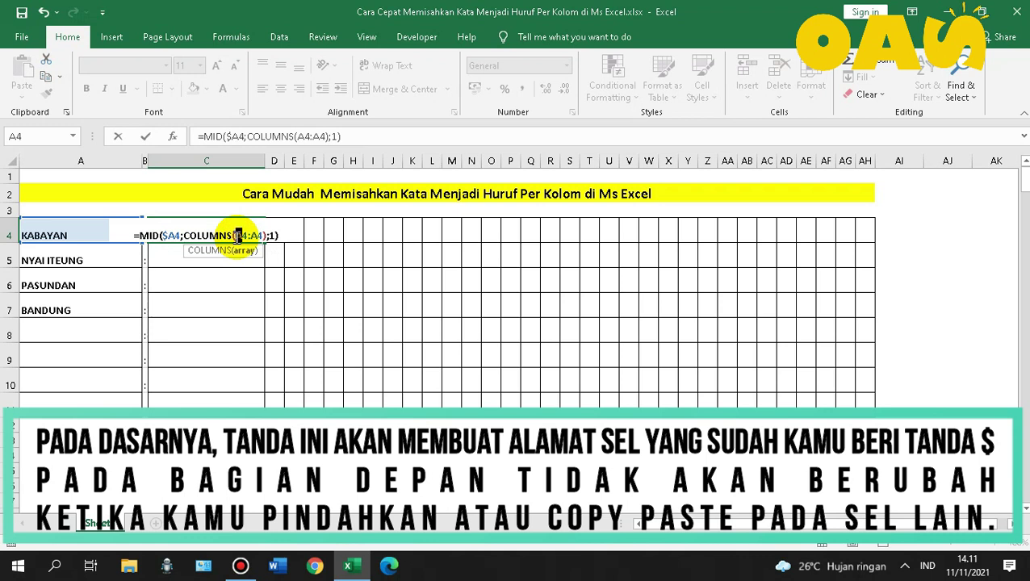
pyautogui.write('$')
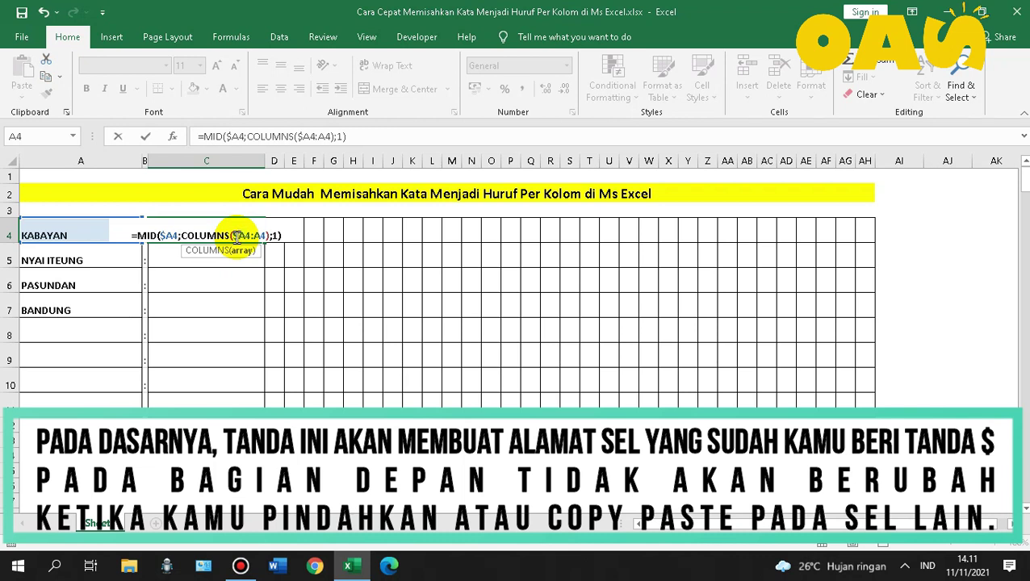
pyautogui.moveTo(235, 235); pyautogui.dragTo(241, 235)
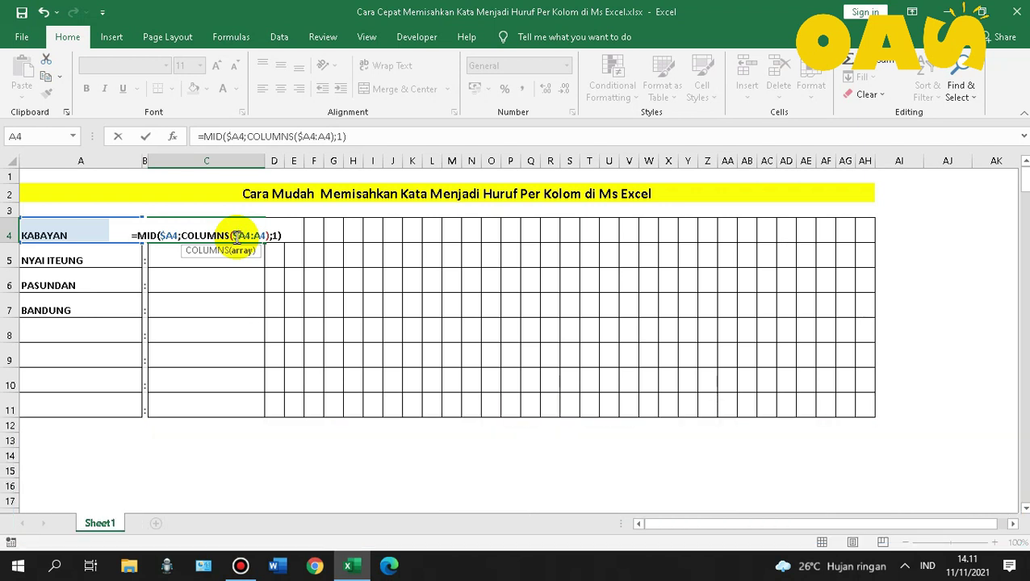
# Step: Enter C4's formula so it returns K, then reopen it for editing
pyautogui.press('Return')
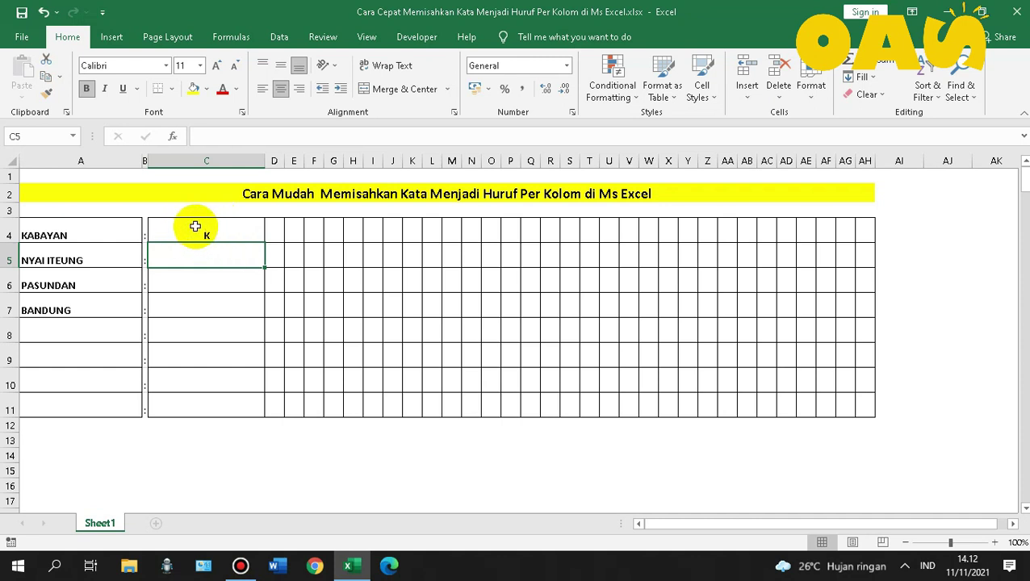
pyautogui.click(210, 233)
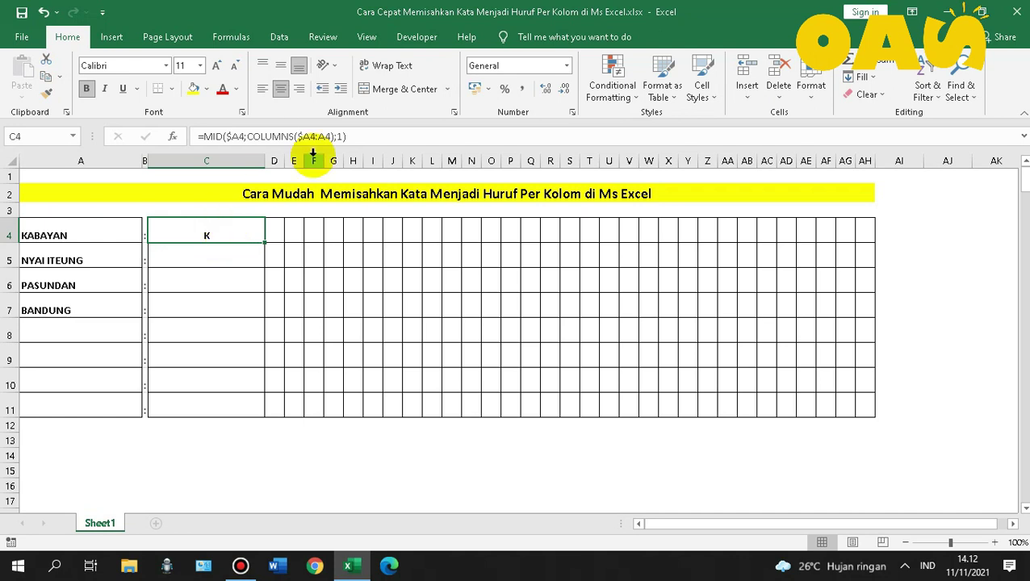
pyautogui.click(341, 137)
pyautogui.write('1')
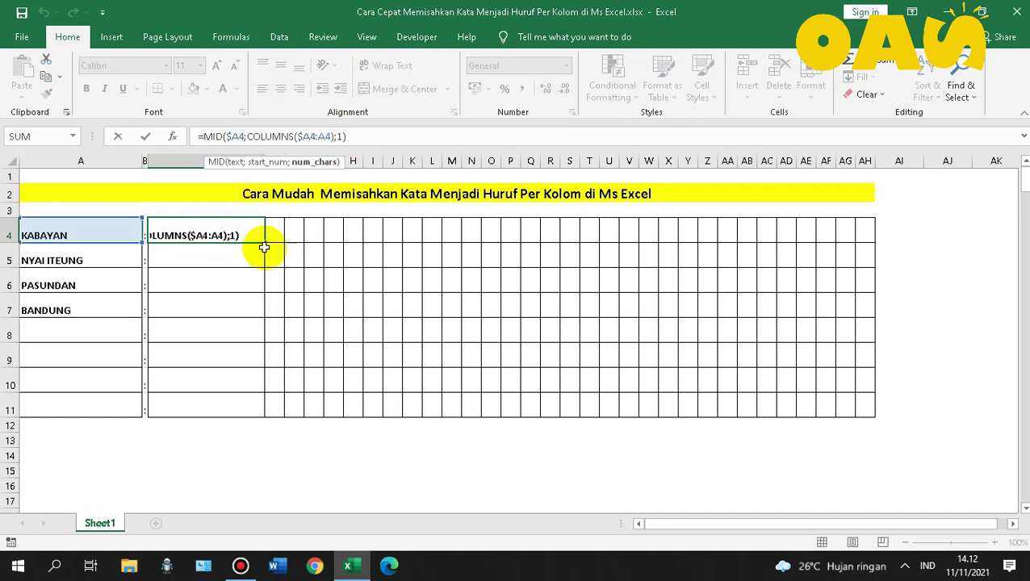
pyautogui.write(')')
# Step: Change the formula's length argument to 1 and confirm it
pyautogui.click(236, 235)
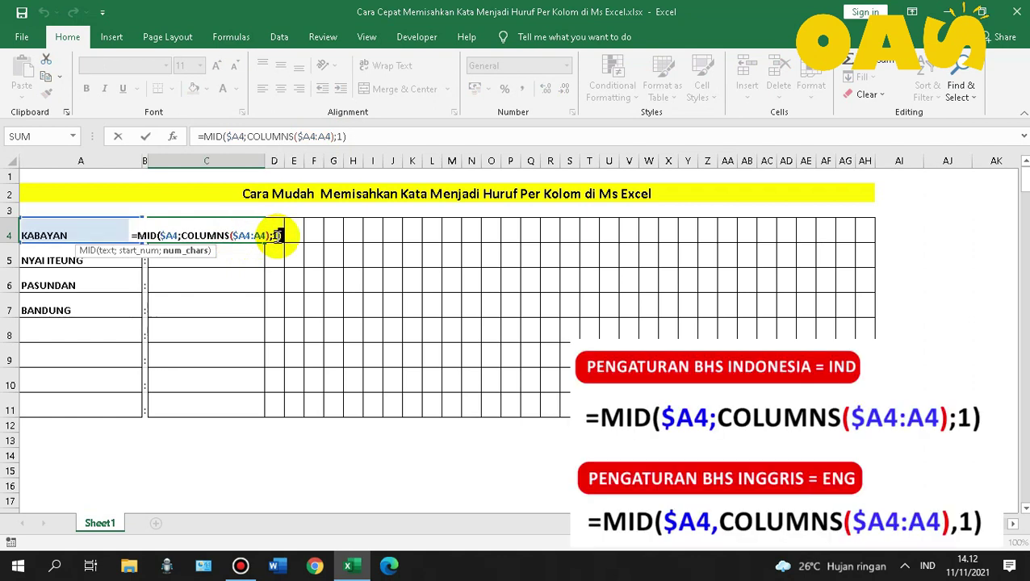
pyautogui.press('BackSpace')
pyautogui.write('1')
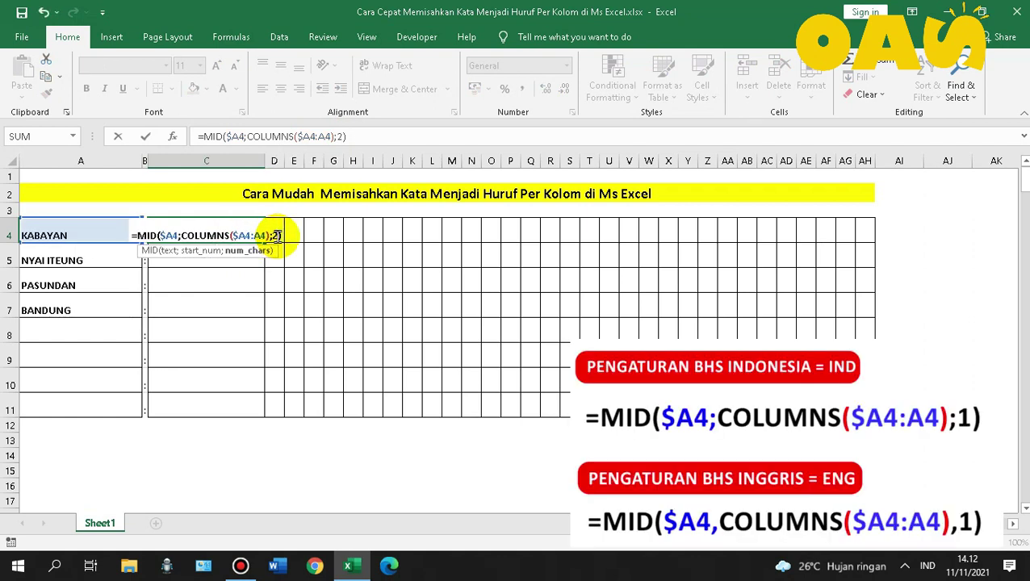
pyautogui.press('Return')
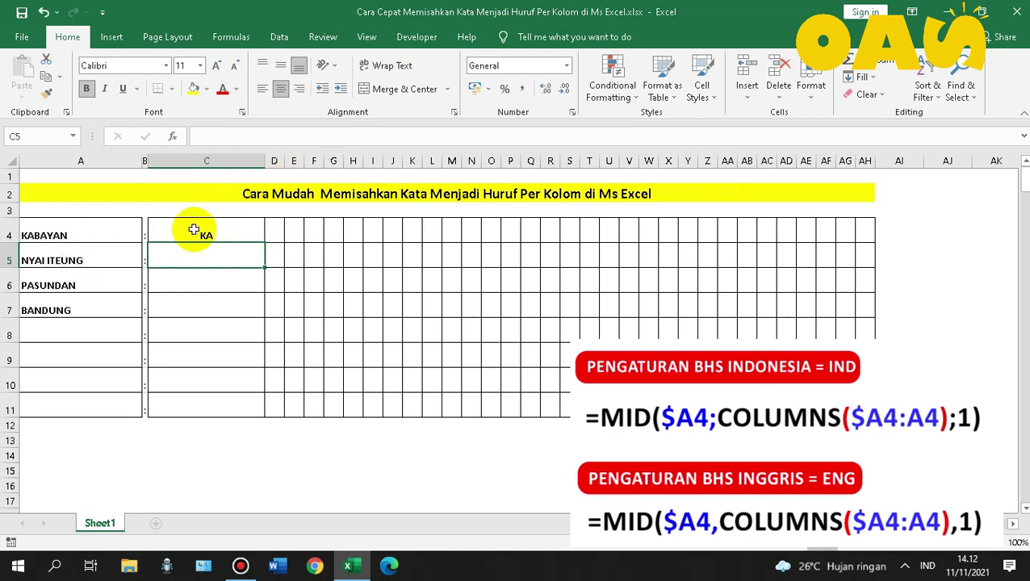
# Step: Correct the length from 2 to 1 so C4 shows K, then fill it along row 4
pyautogui.click(209, 234)
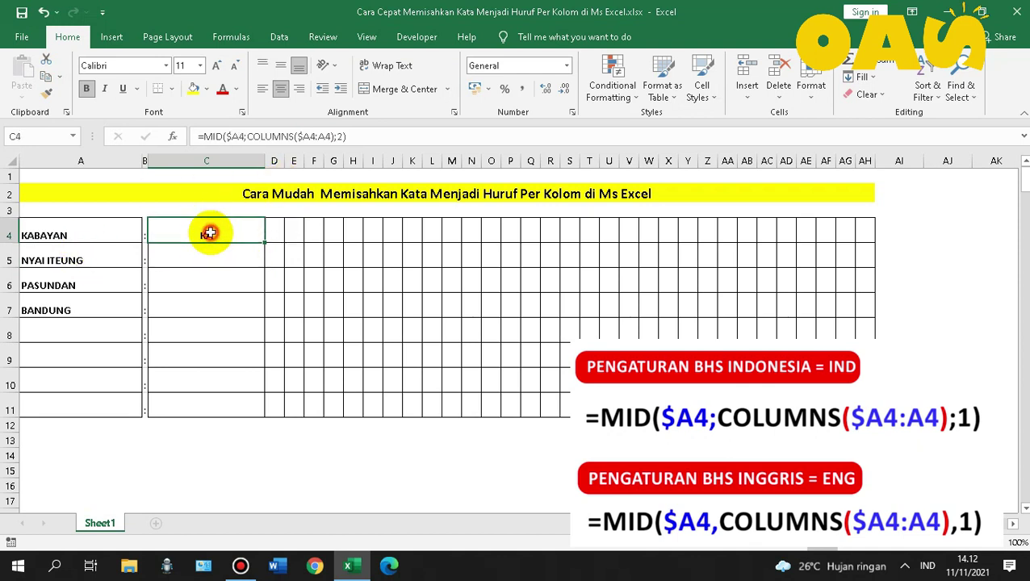
pyautogui.click(341, 138)
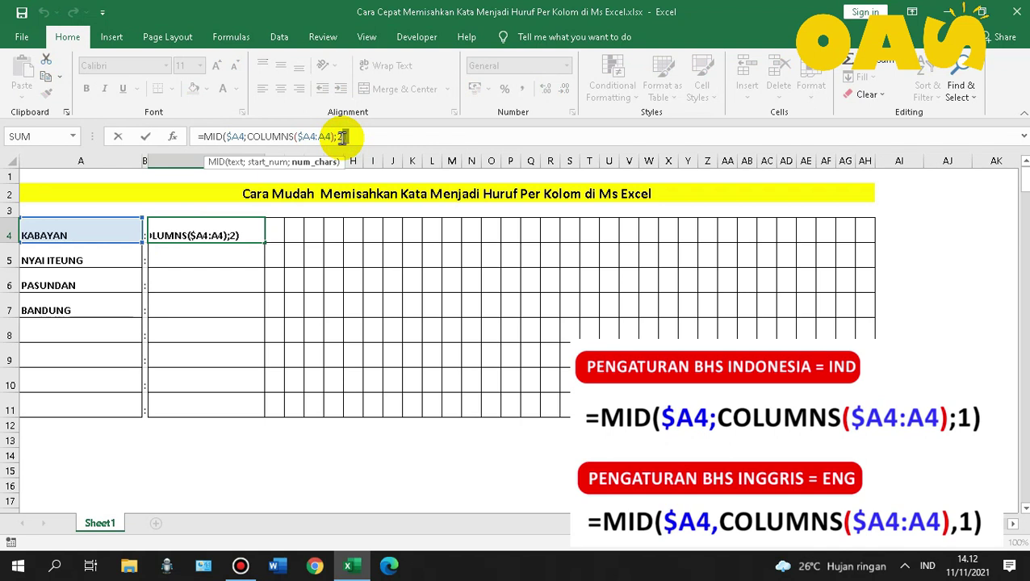
pyautogui.press('BackSpace')
pyautogui.write('1')
pyautogui.click(218, 272)
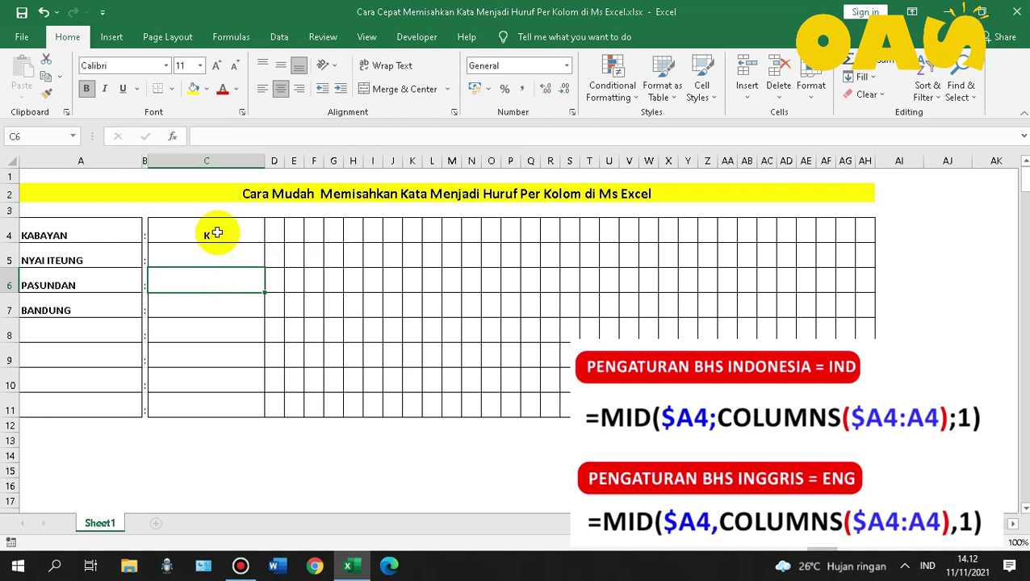
pyautogui.click(217, 233)
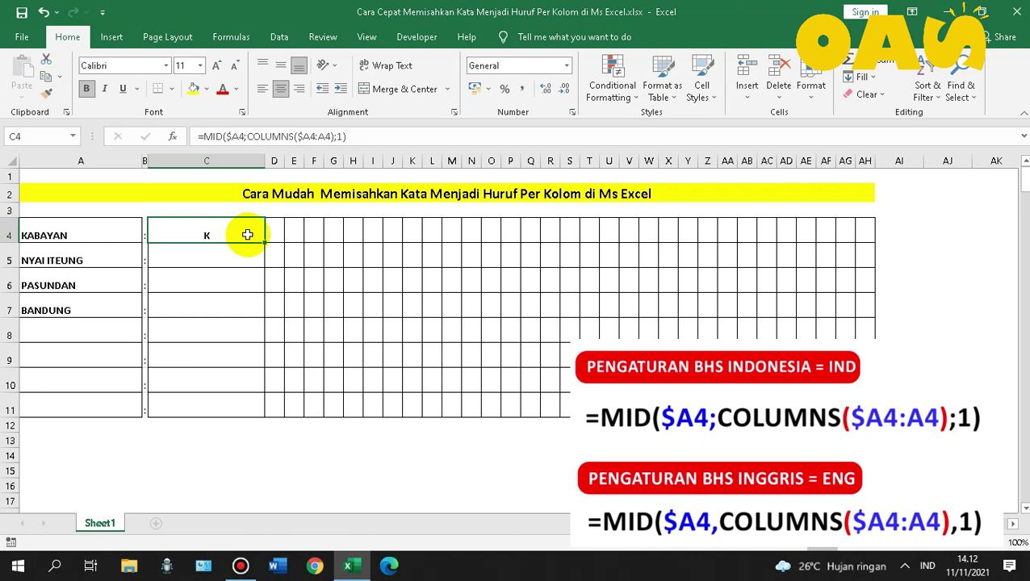
pyautogui.moveTo(264, 242)
pyautogui.mouseDown()
pyautogui.moveTo(703, 205)
pyautogui.moveTo(758, 211)
pyautogui.mouseUp()
# Step: Fill the letter formula across to column L and down to row 7
pyautogui.click(267, 299)
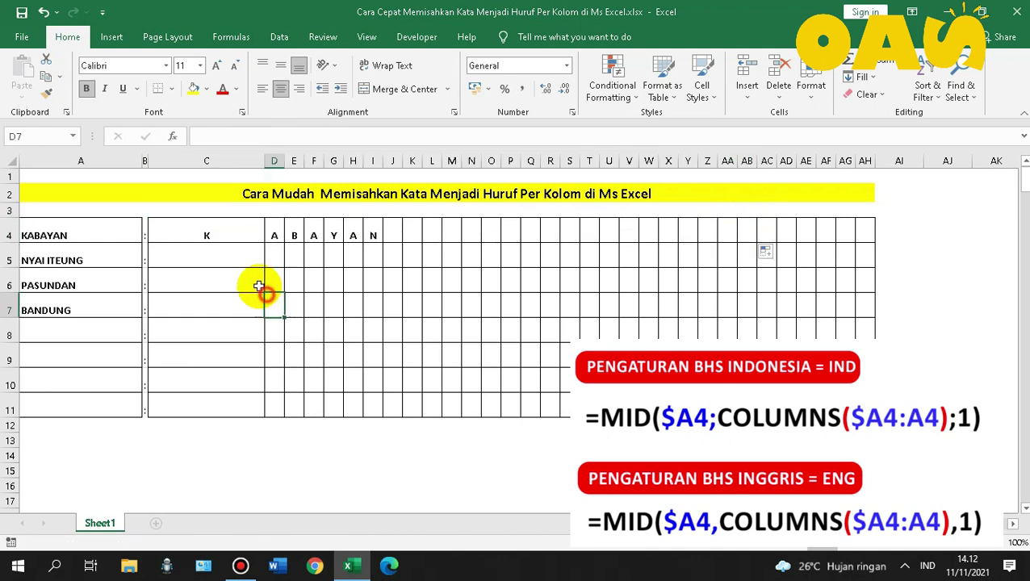
pyautogui.click(207, 233)
pyautogui.moveTo(268, 243)
pyautogui.mouseDown()
pyautogui.moveTo(557, 294)
pyautogui.moveTo(473, 391)
pyautogui.mouseUp()
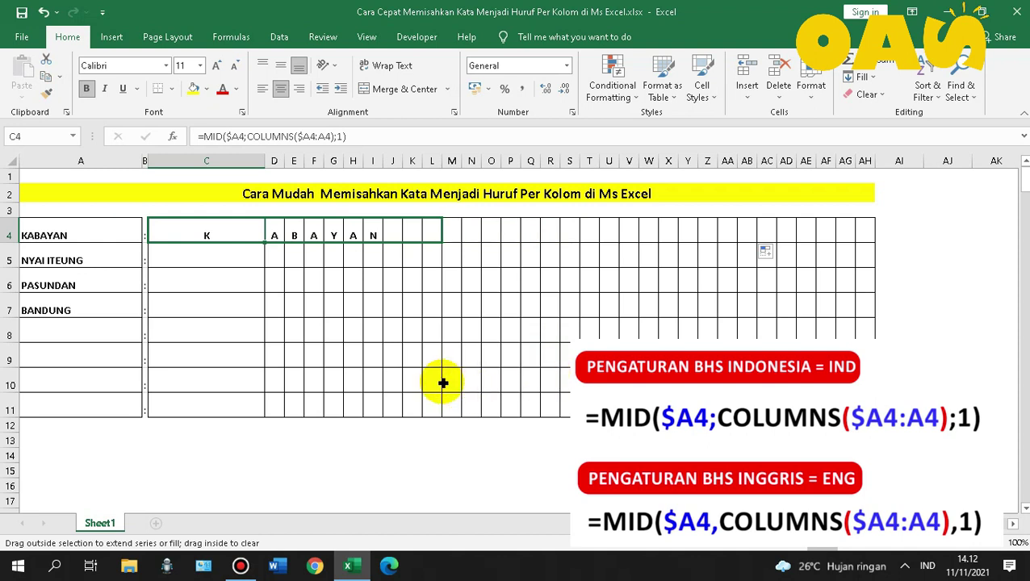
pyautogui.moveTo(473, 391); pyautogui.dragTo(442, 381)
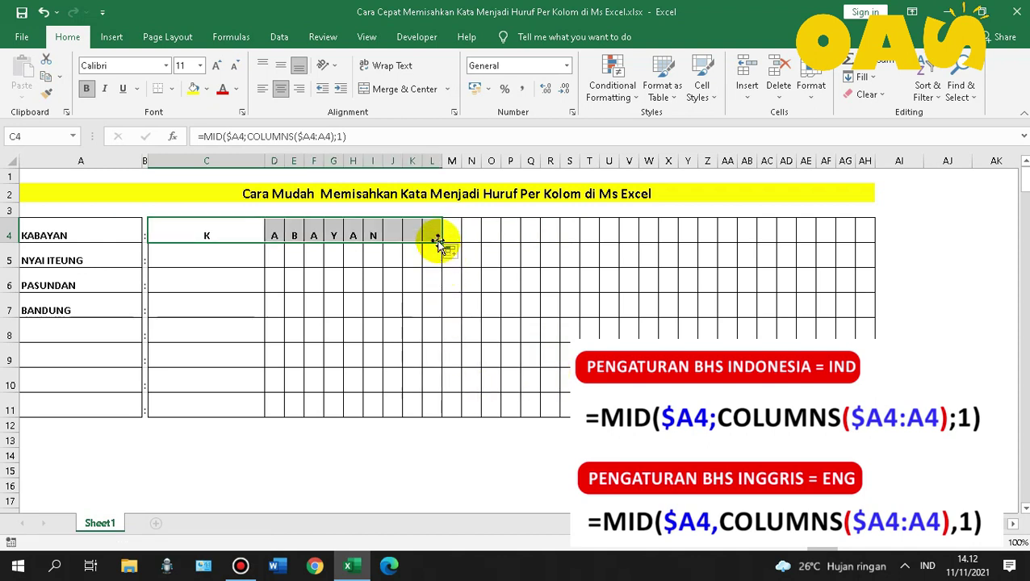
pyautogui.moveTo(441, 243); pyautogui.dragTo(441, 321)
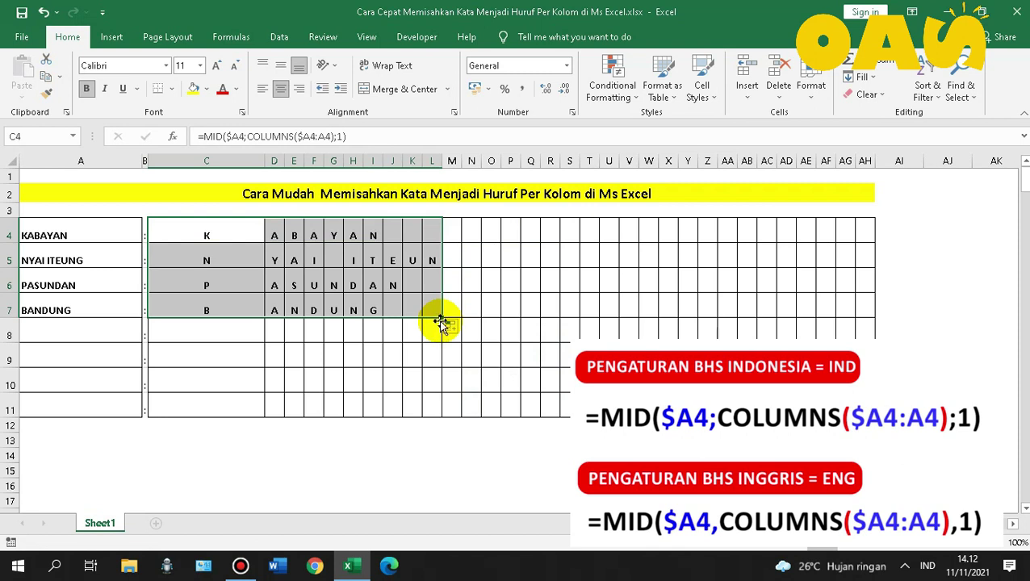
pyautogui.click(437, 322)
# Step: Extend row 5's formulas so ITEUNG is fully spelled out
pyautogui.click(209, 260)
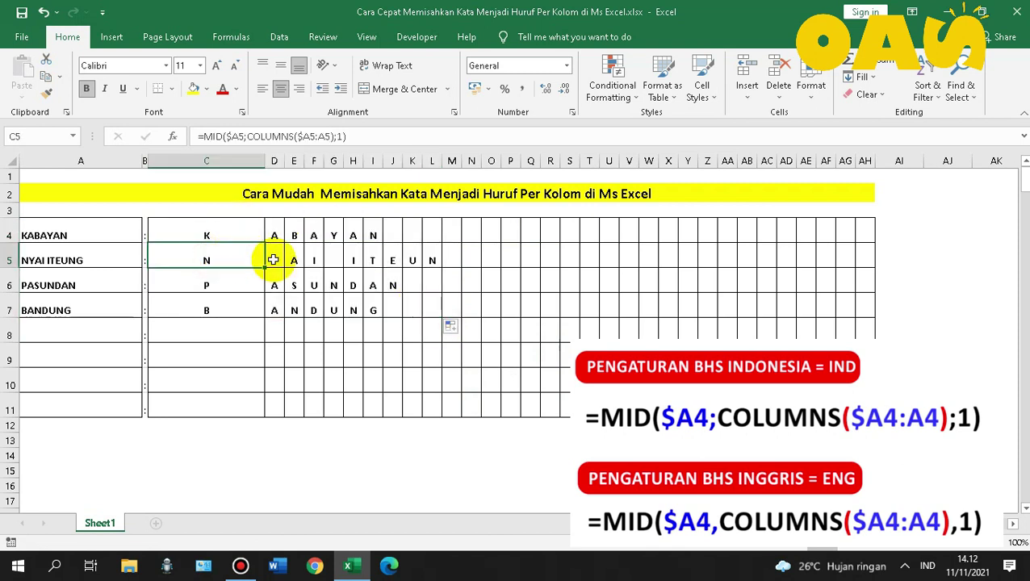
pyautogui.moveTo(265, 272); pyautogui.dragTo(487, 270)
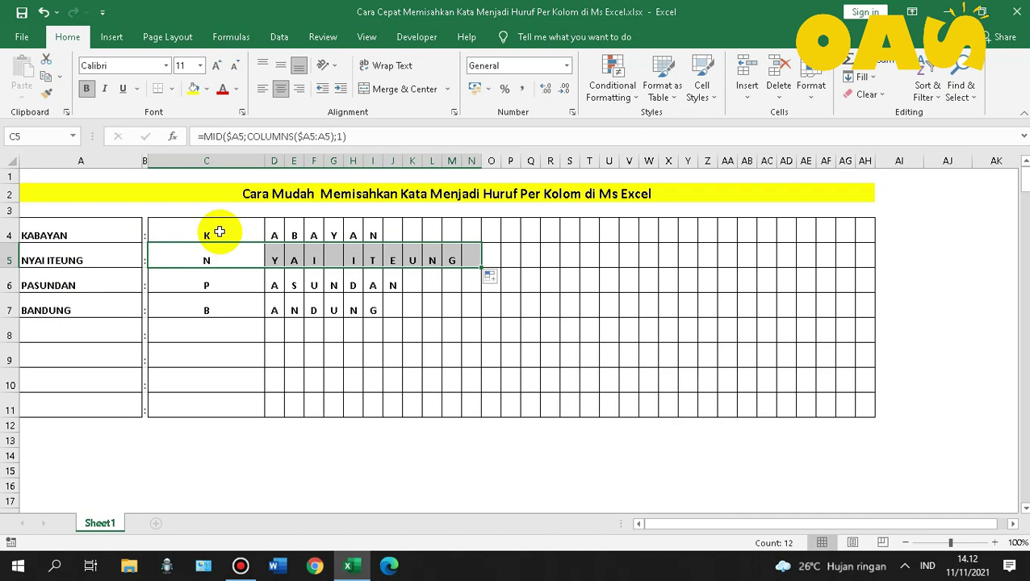
pyautogui.doubleClick(219, 232)
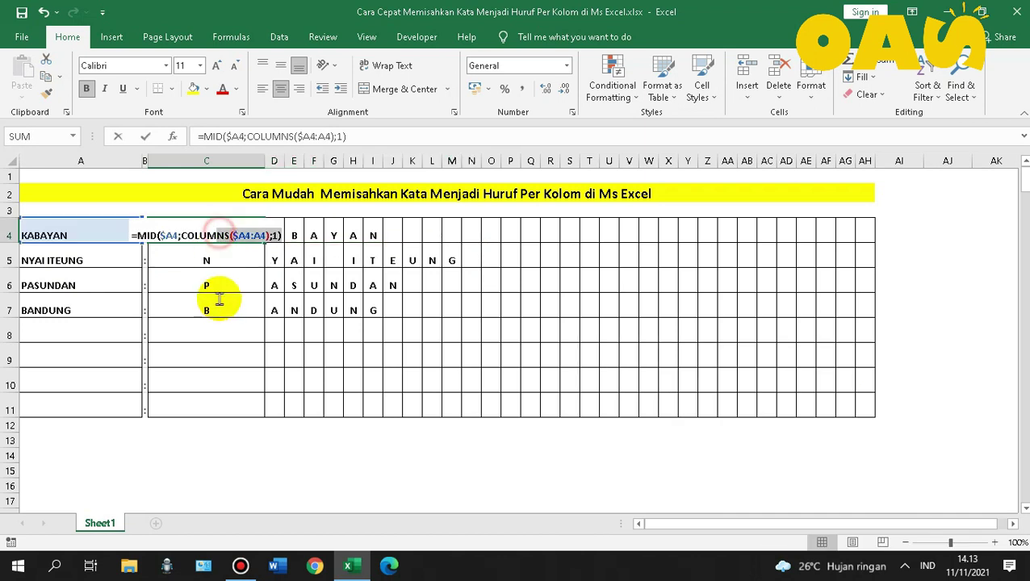
# Step: Set column C's width to 3, then start editing the name in A5
pyautogui.click(208, 347)
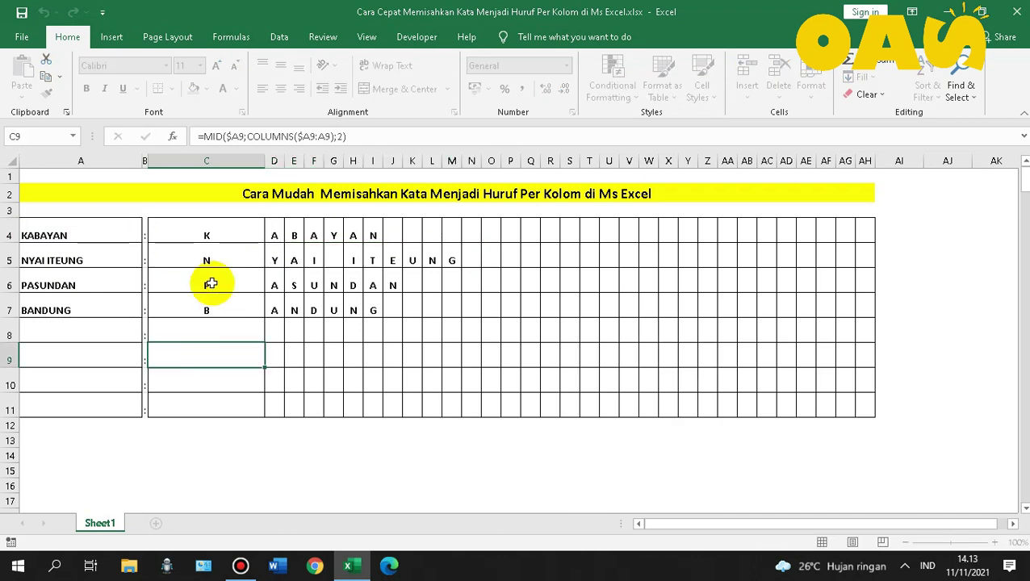
pyautogui.click(212, 162)
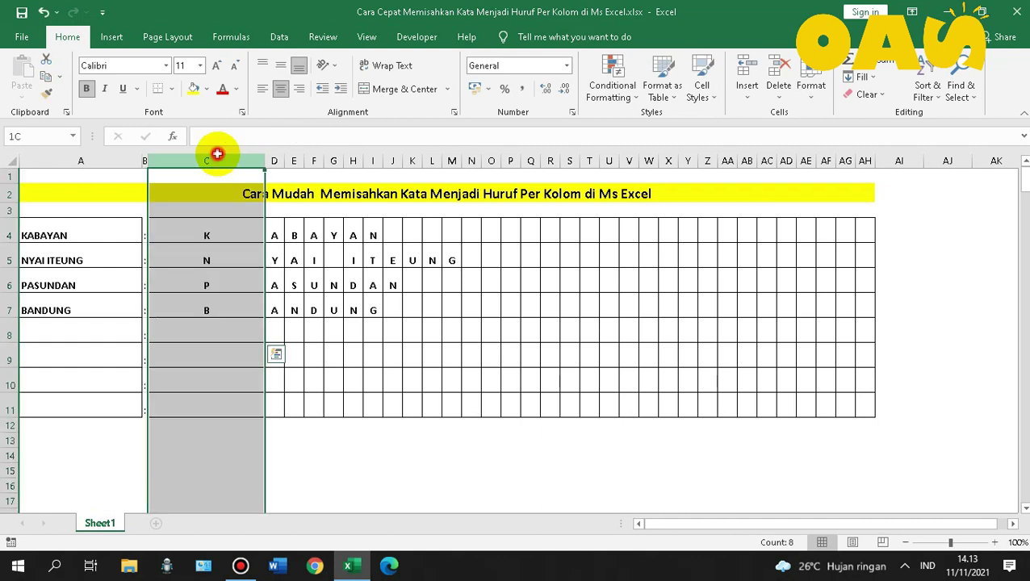
pyautogui.click(813, 84)
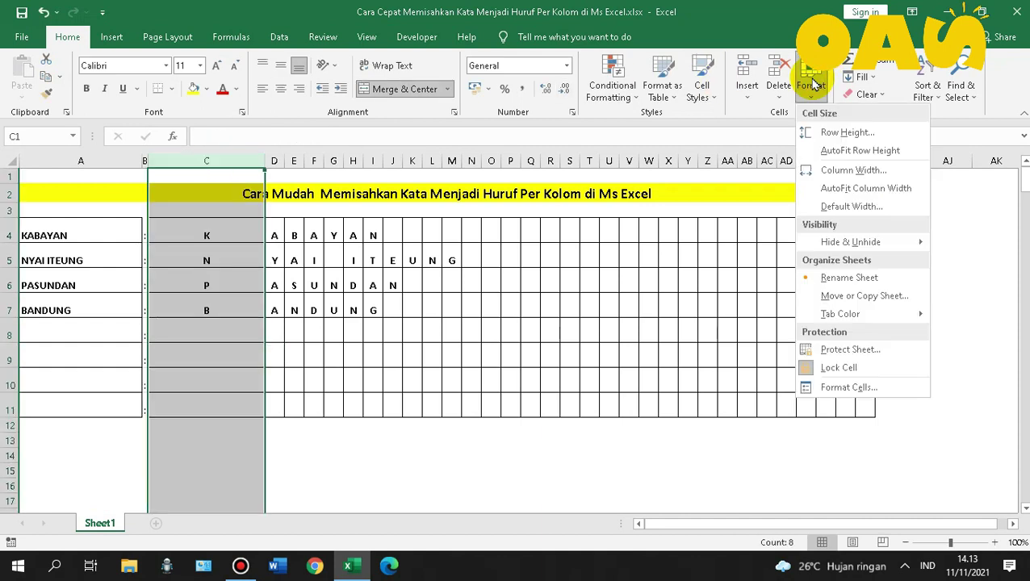
pyautogui.click(814, 169)
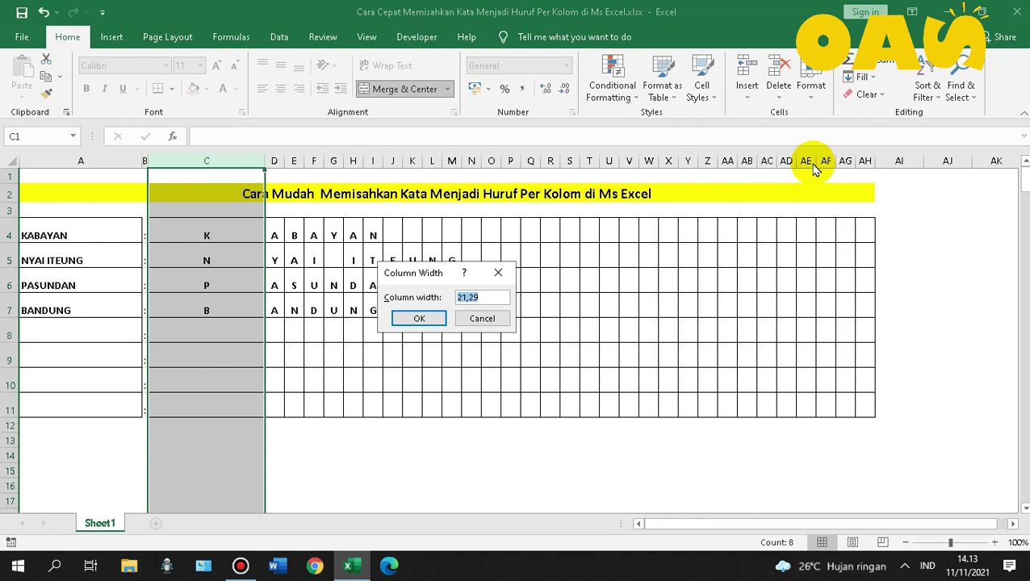
pyautogui.write('3')
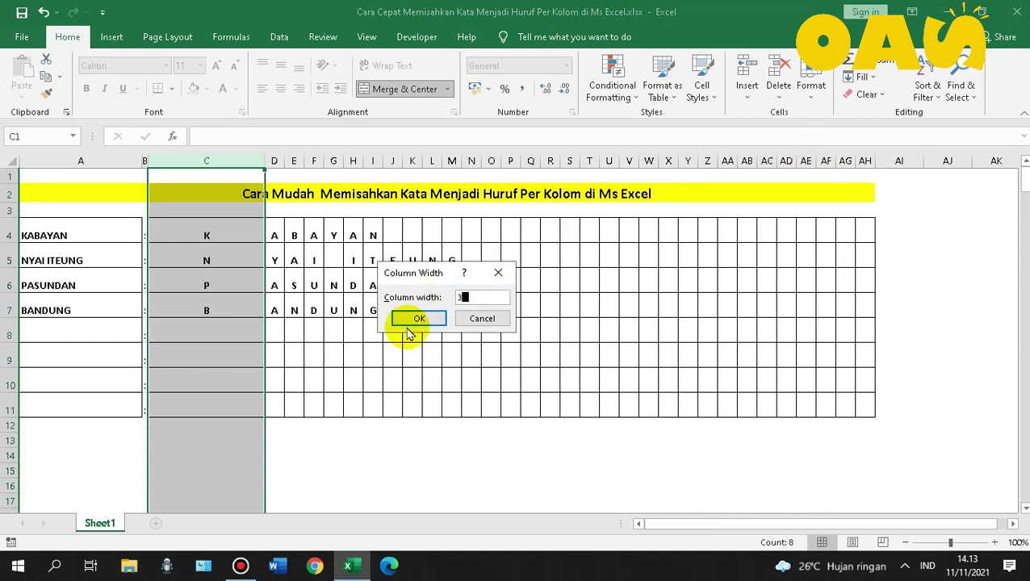
pyautogui.click(414, 320)
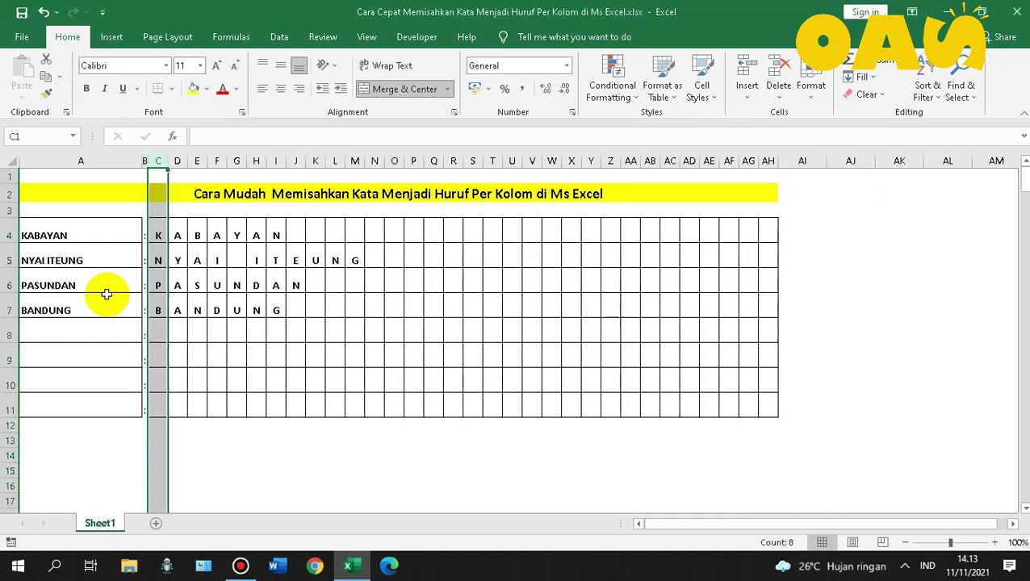
pyautogui.click(71, 260)
pyautogui.doubleClick(51, 260)
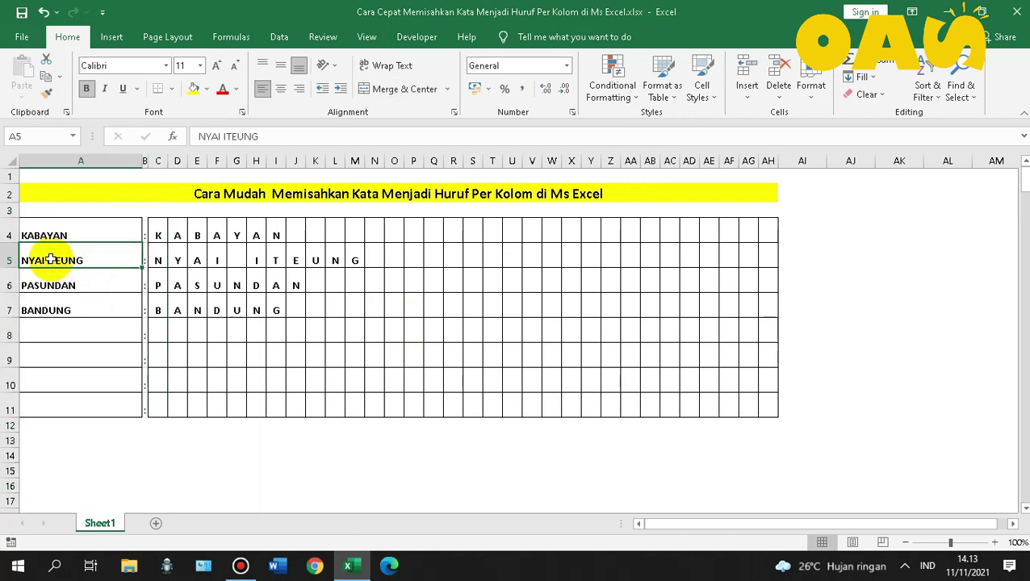
# Step: Add spaces in A5, fill column C to row 11 and row 5 out to AA
pyautogui.click(46, 259)
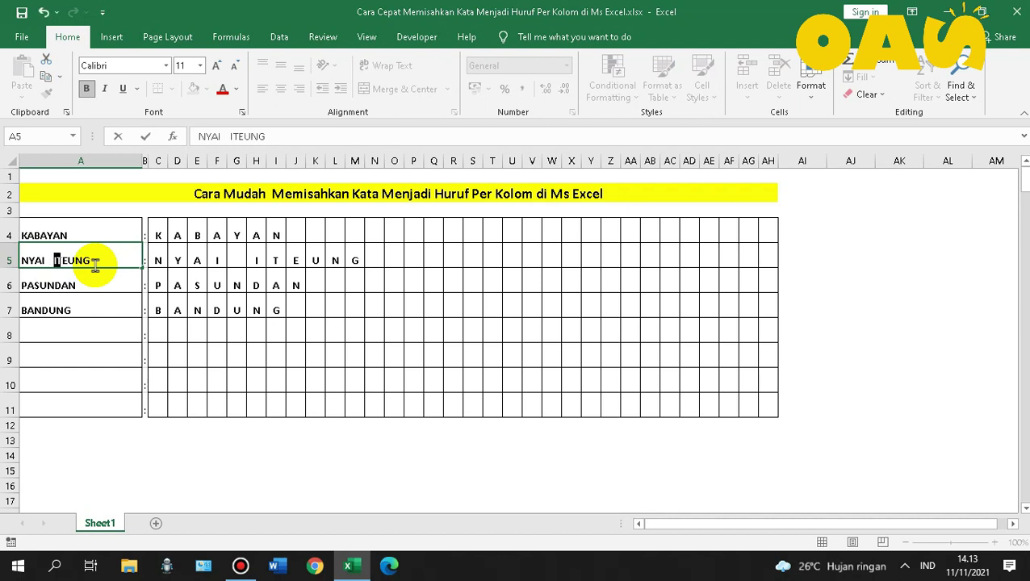
pyautogui.press('Return')
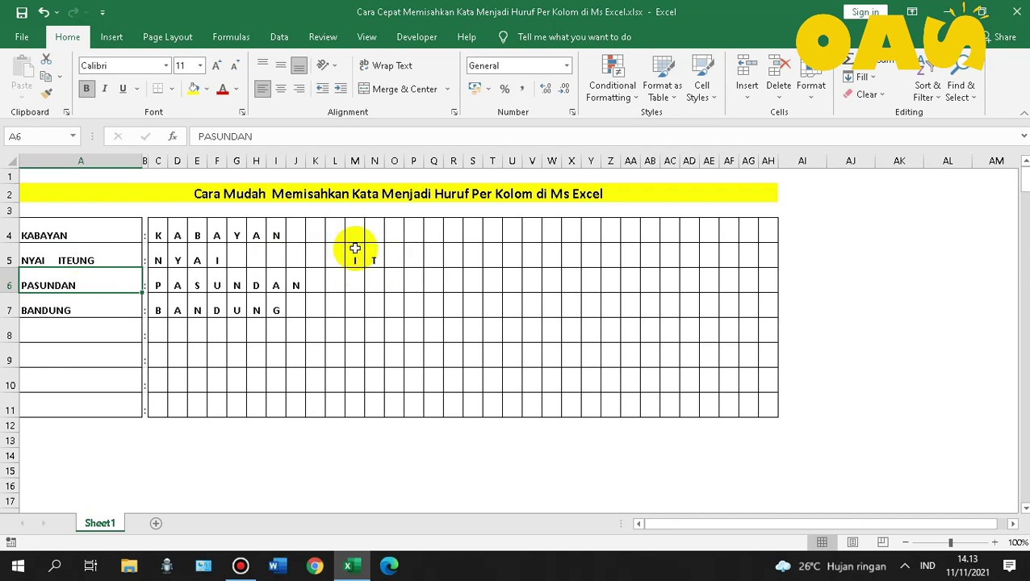
pyautogui.click(158, 261)
pyautogui.doubleClick(169, 272)
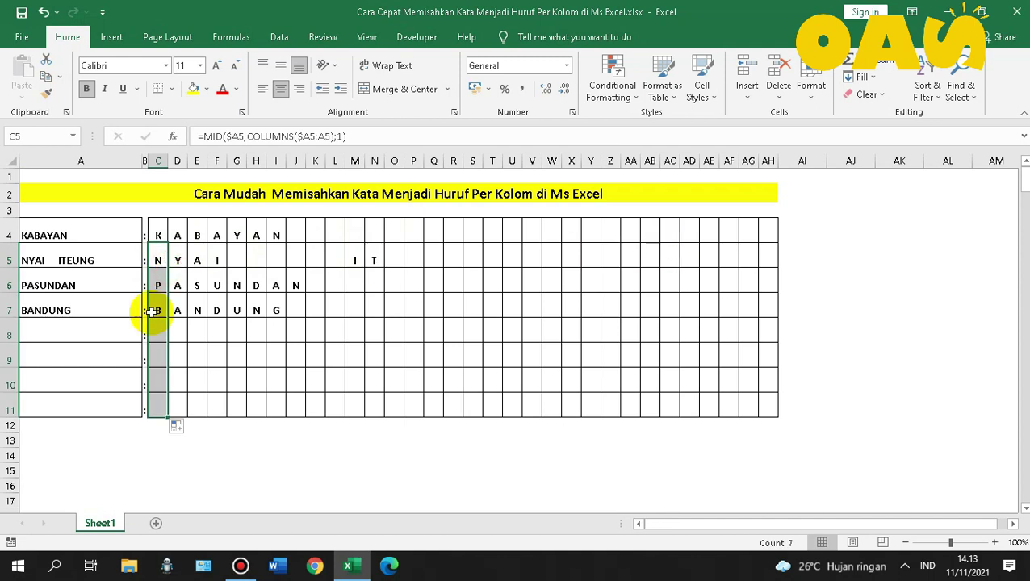
pyautogui.click(156, 258)
pyautogui.moveTo(167, 273); pyautogui.dragTo(651, 261)
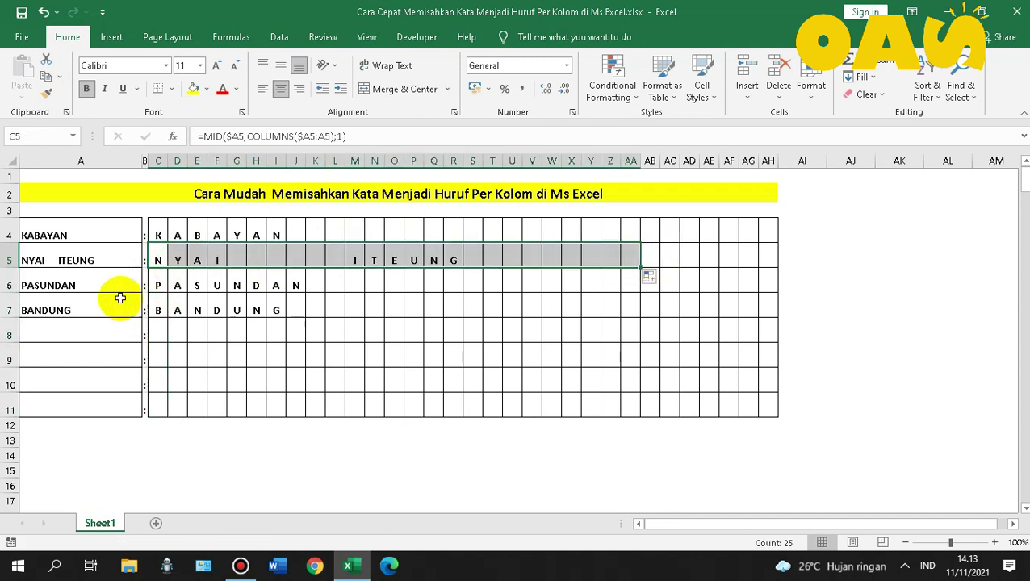
# Step: Delete the extra spaces so A5 reads NYAI ITEUNG with one space
pyautogui.click(55, 262)
pyautogui.doubleClick(58, 259)
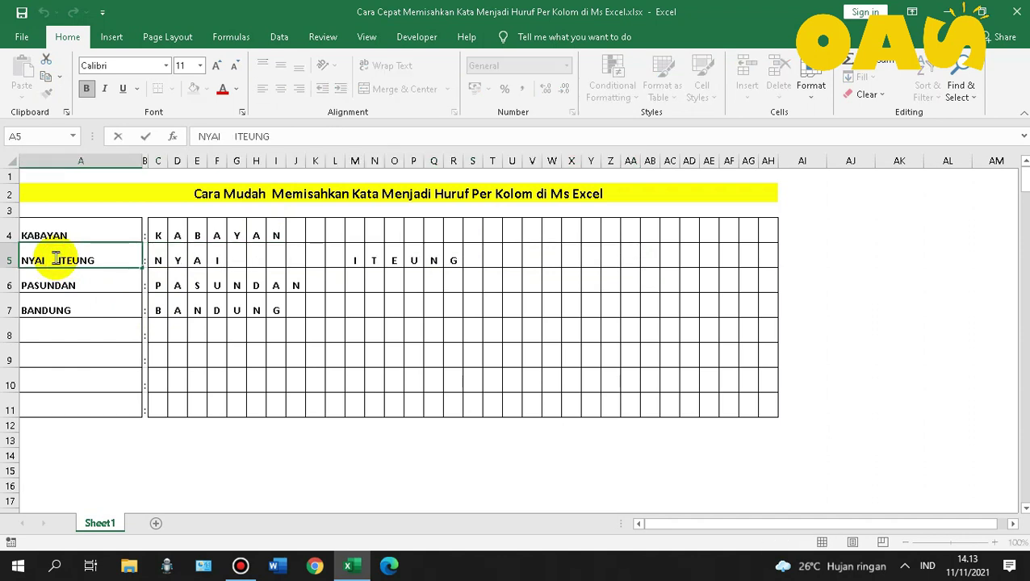
pyautogui.press('BackSpace')
pyautogui.press('BackSpace')
pyautogui.press('BackSpace')
pyautogui.press('BackSpace')
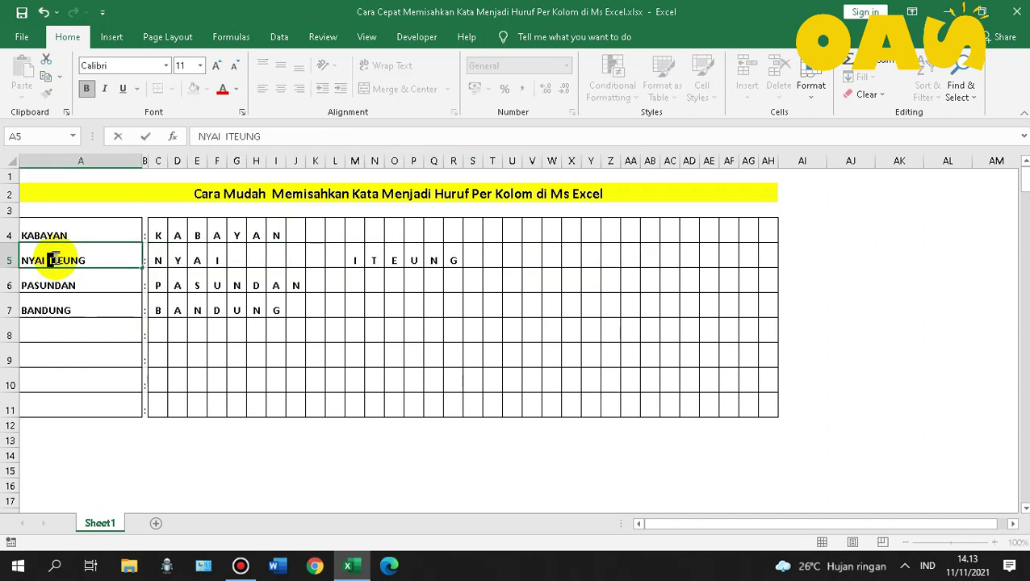
pyautogui.press('BackSpace')
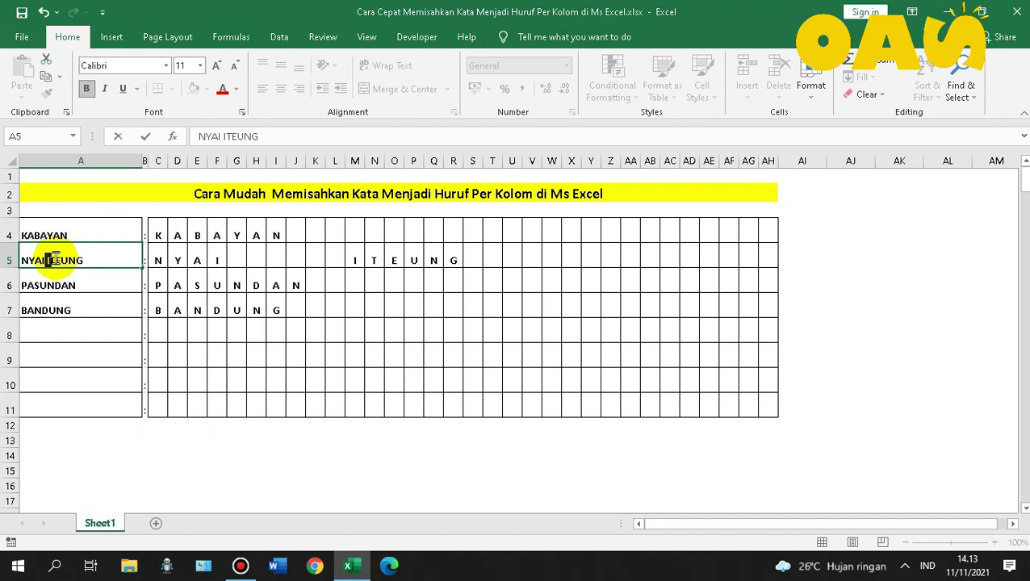
pyautogui.press('Return')
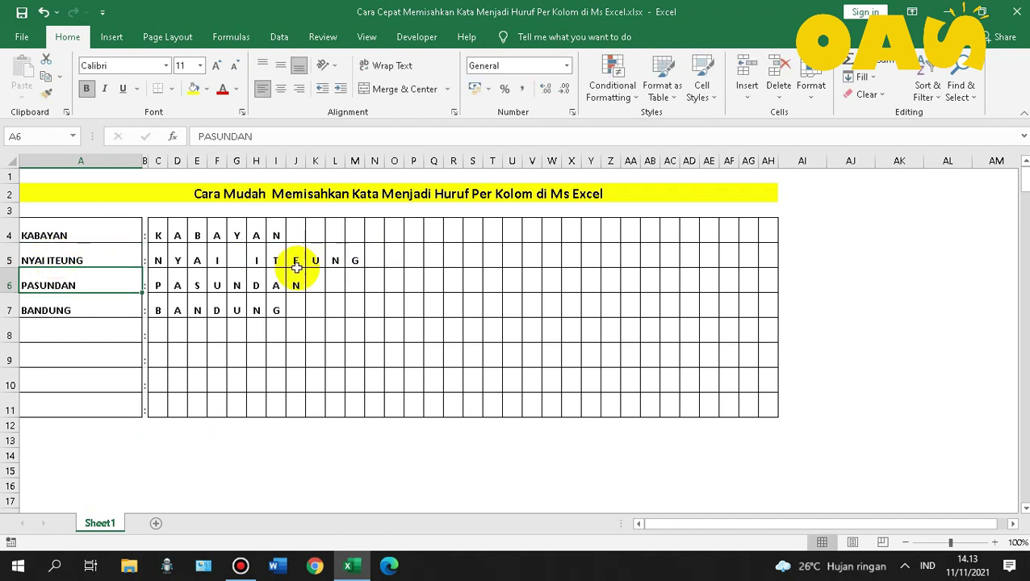